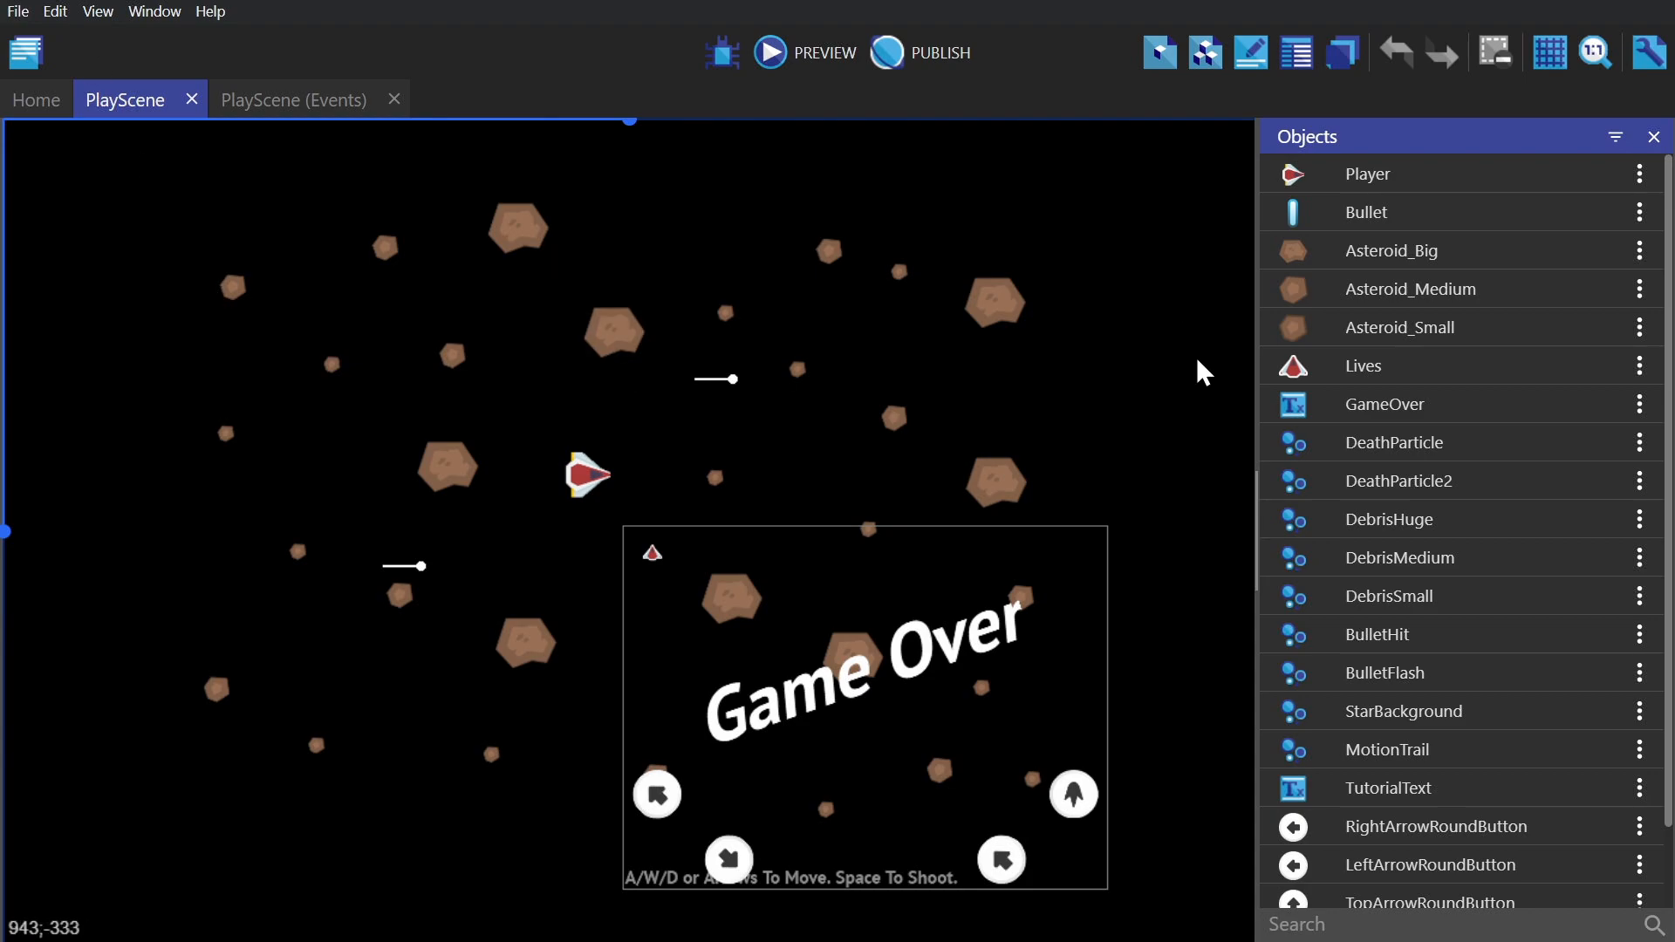
# - Review the game's properties, including name, version number, package name, resolution and publishing settings, and open the icon settings
pyautogui.click(27, 53)
pyautogui.click(122, 82)
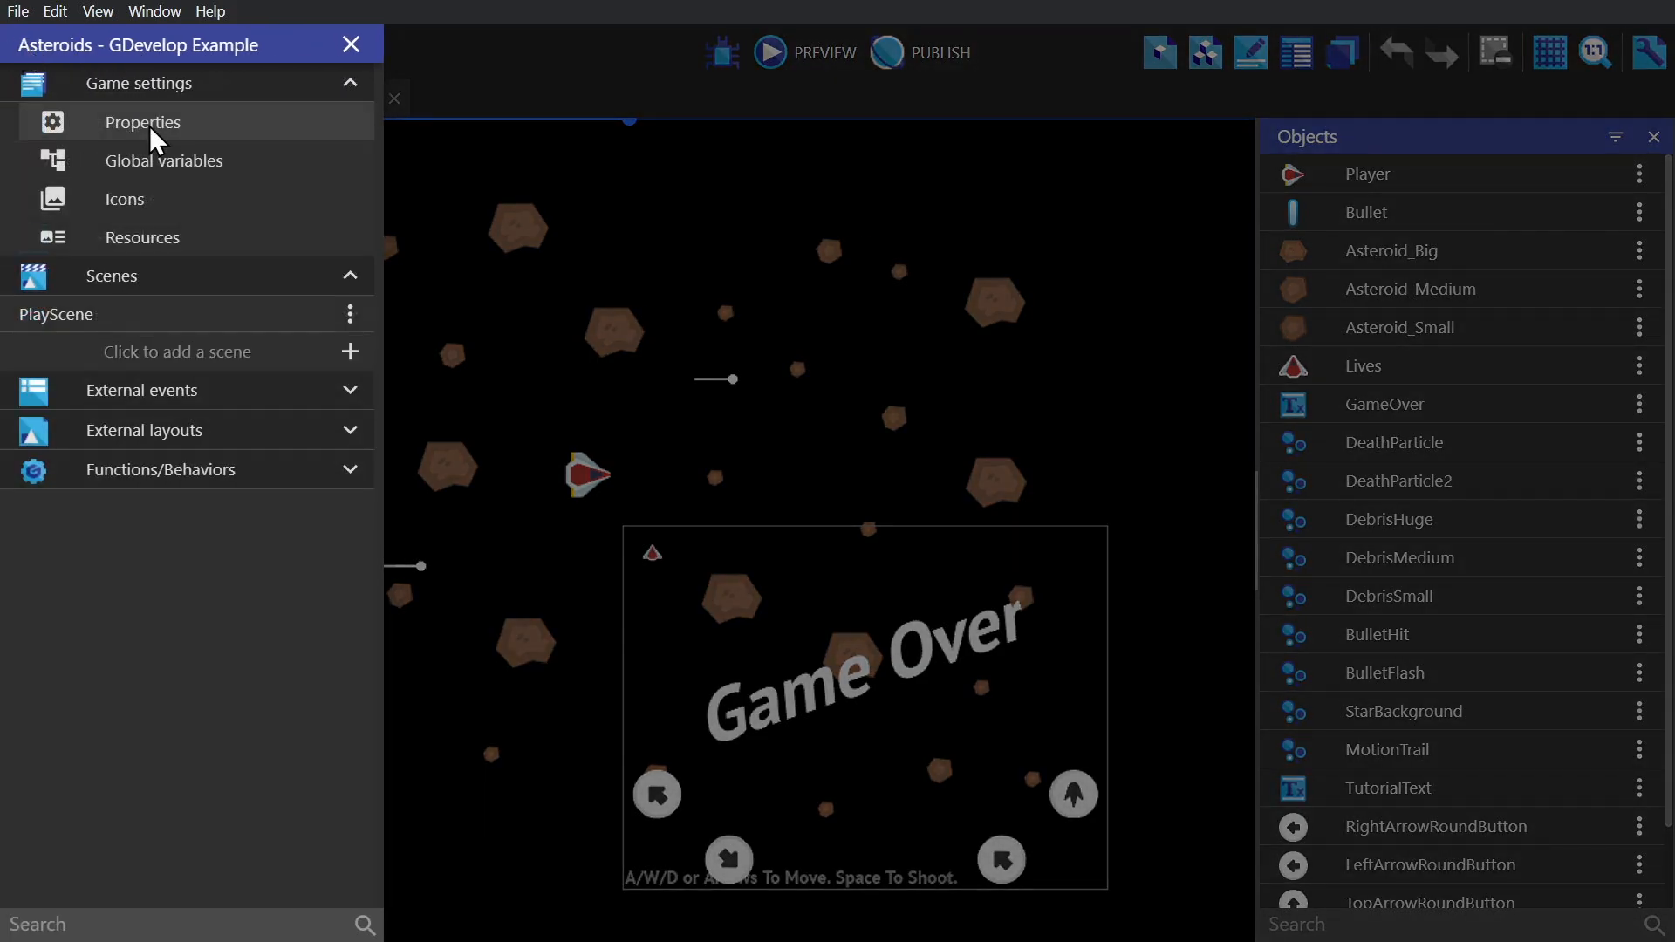
pyautogui.click(150, 129)
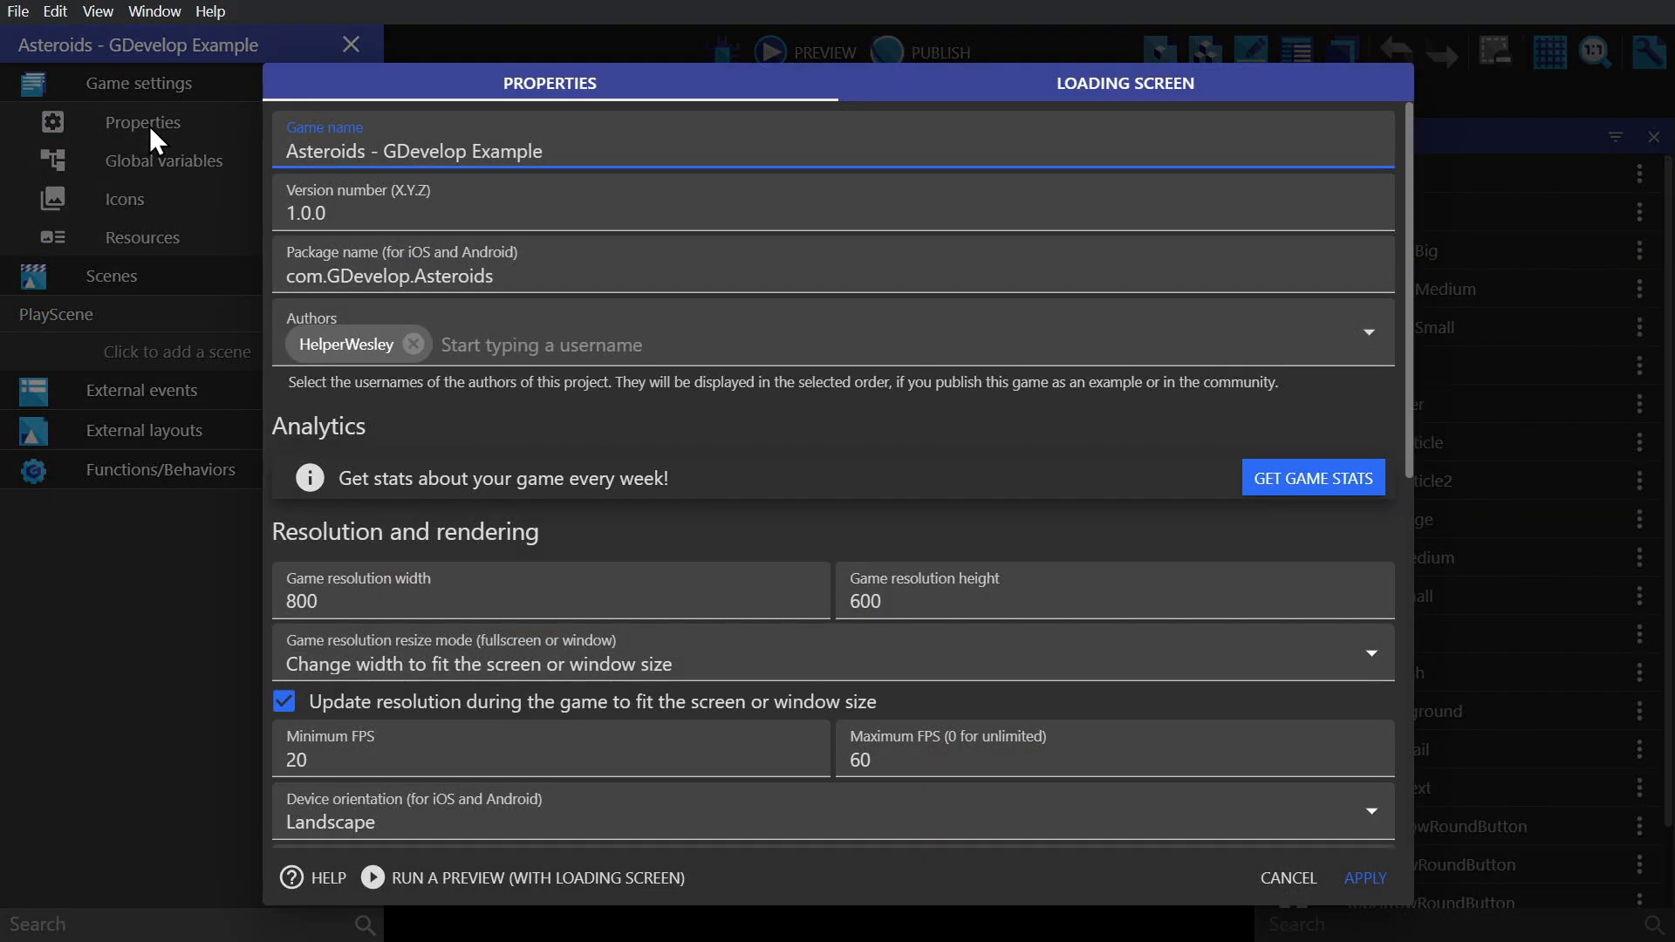
pyautogui.moveTo(382, 155); pyautogui.dragTo(568, 153)
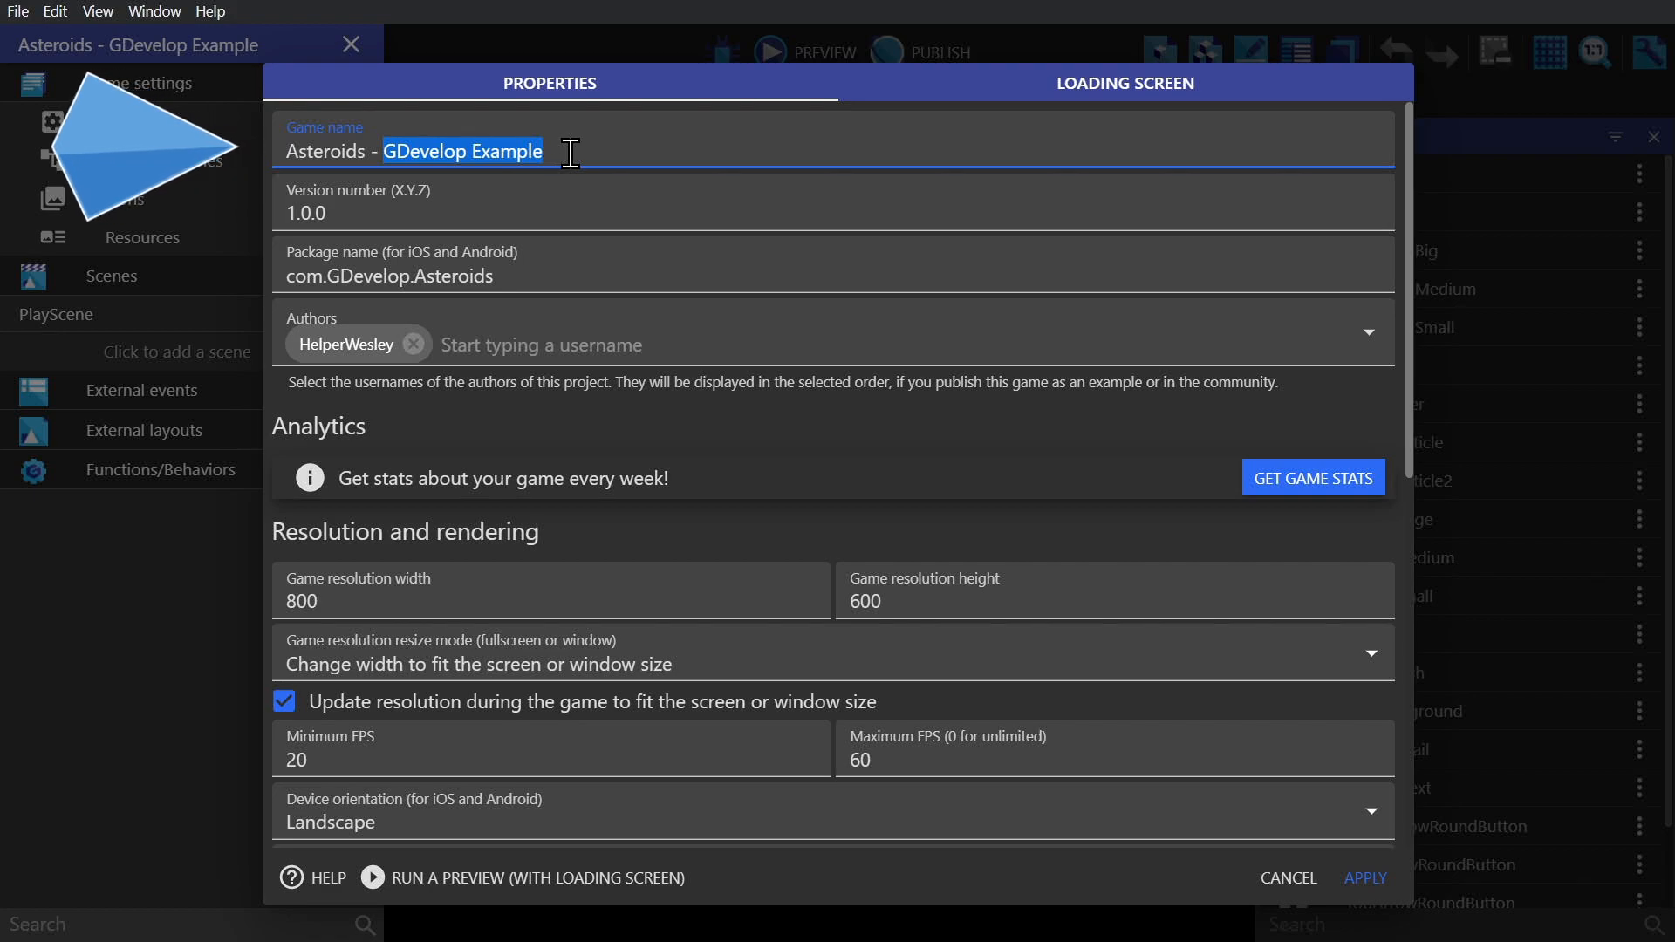
pyautogui.click(571, 154)
pyautogui.click(479, 213)
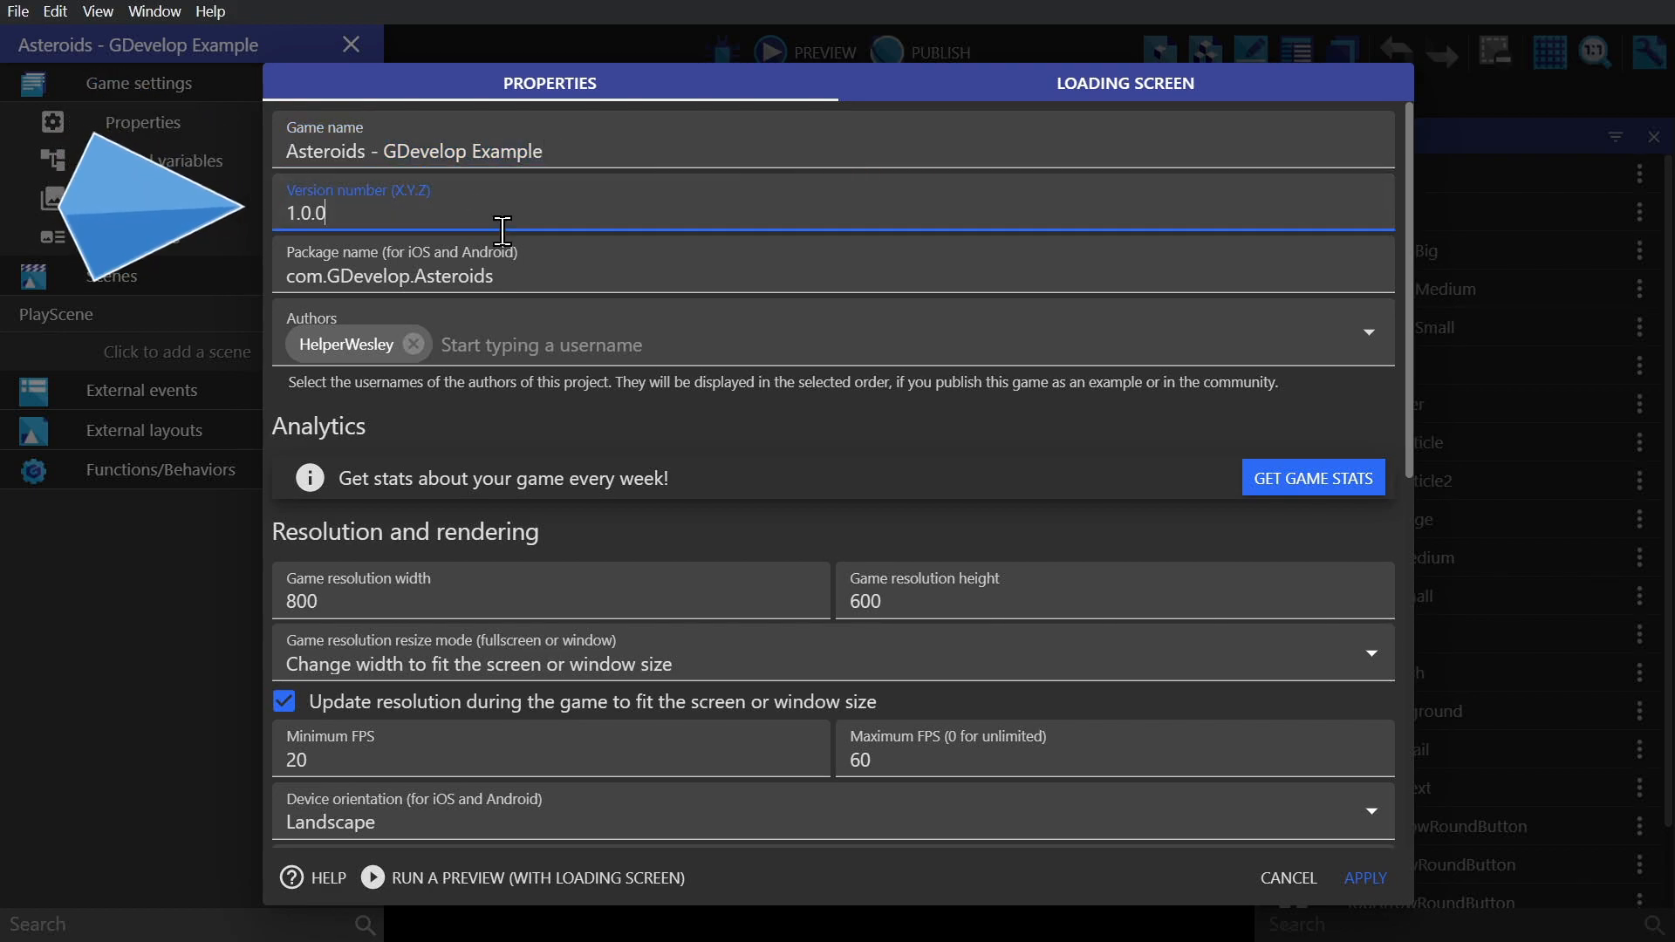
pyautogui.click(565, 277)
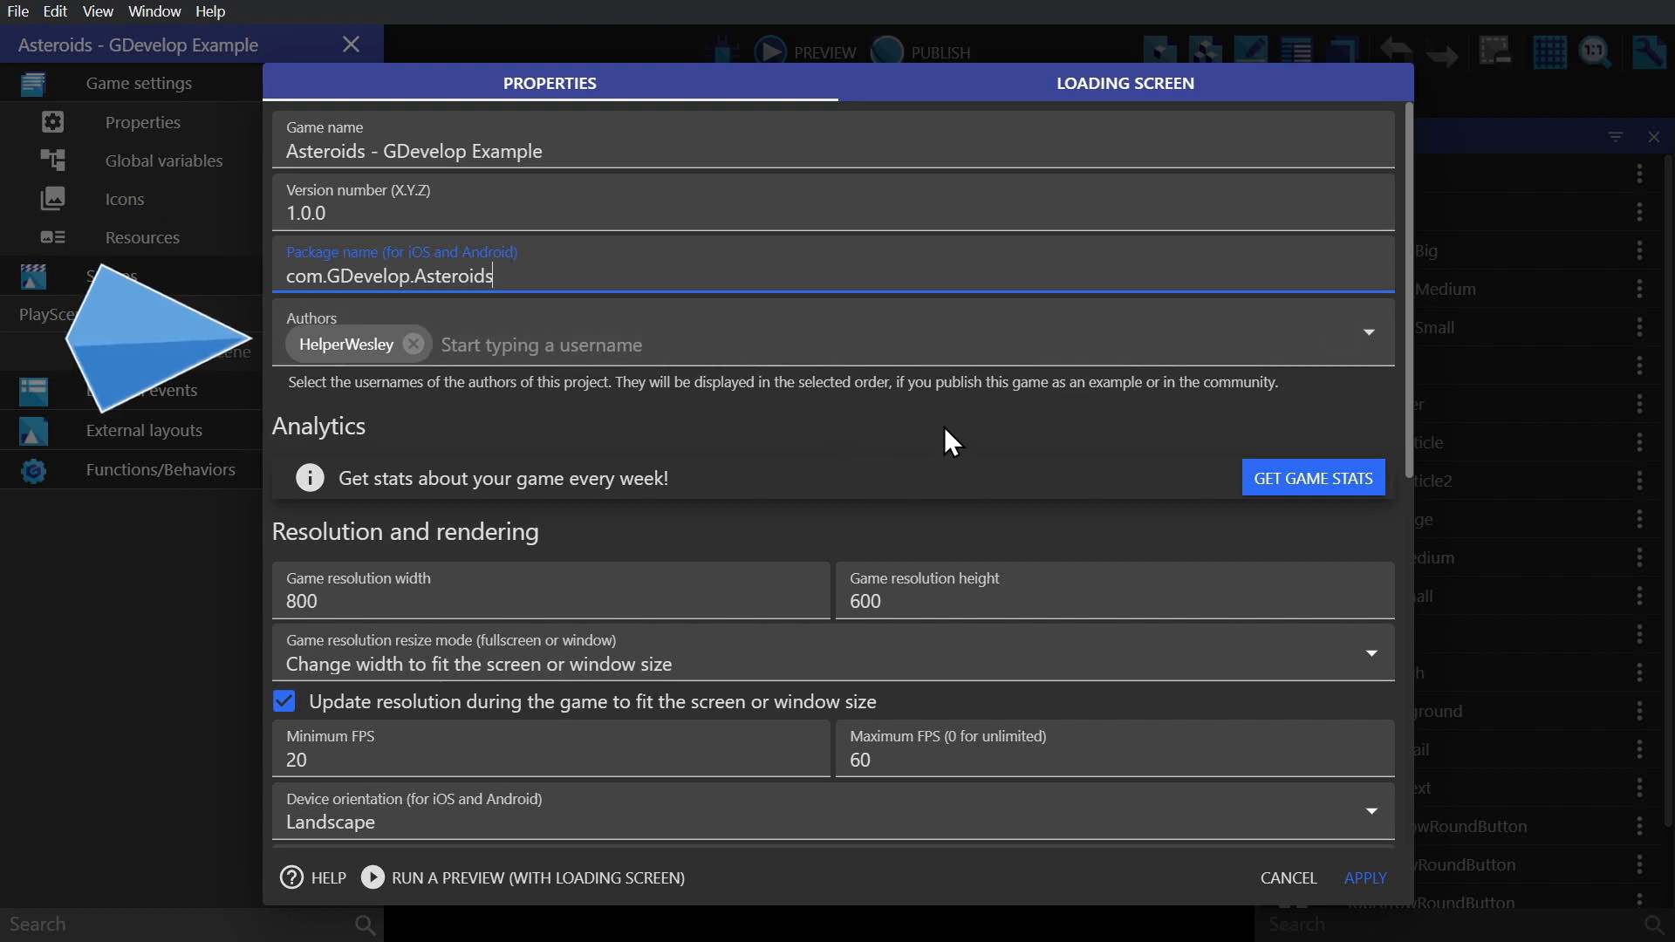
pyautogui.moveTo(1408, 391); pyautogui.dragTo(1321, 565)
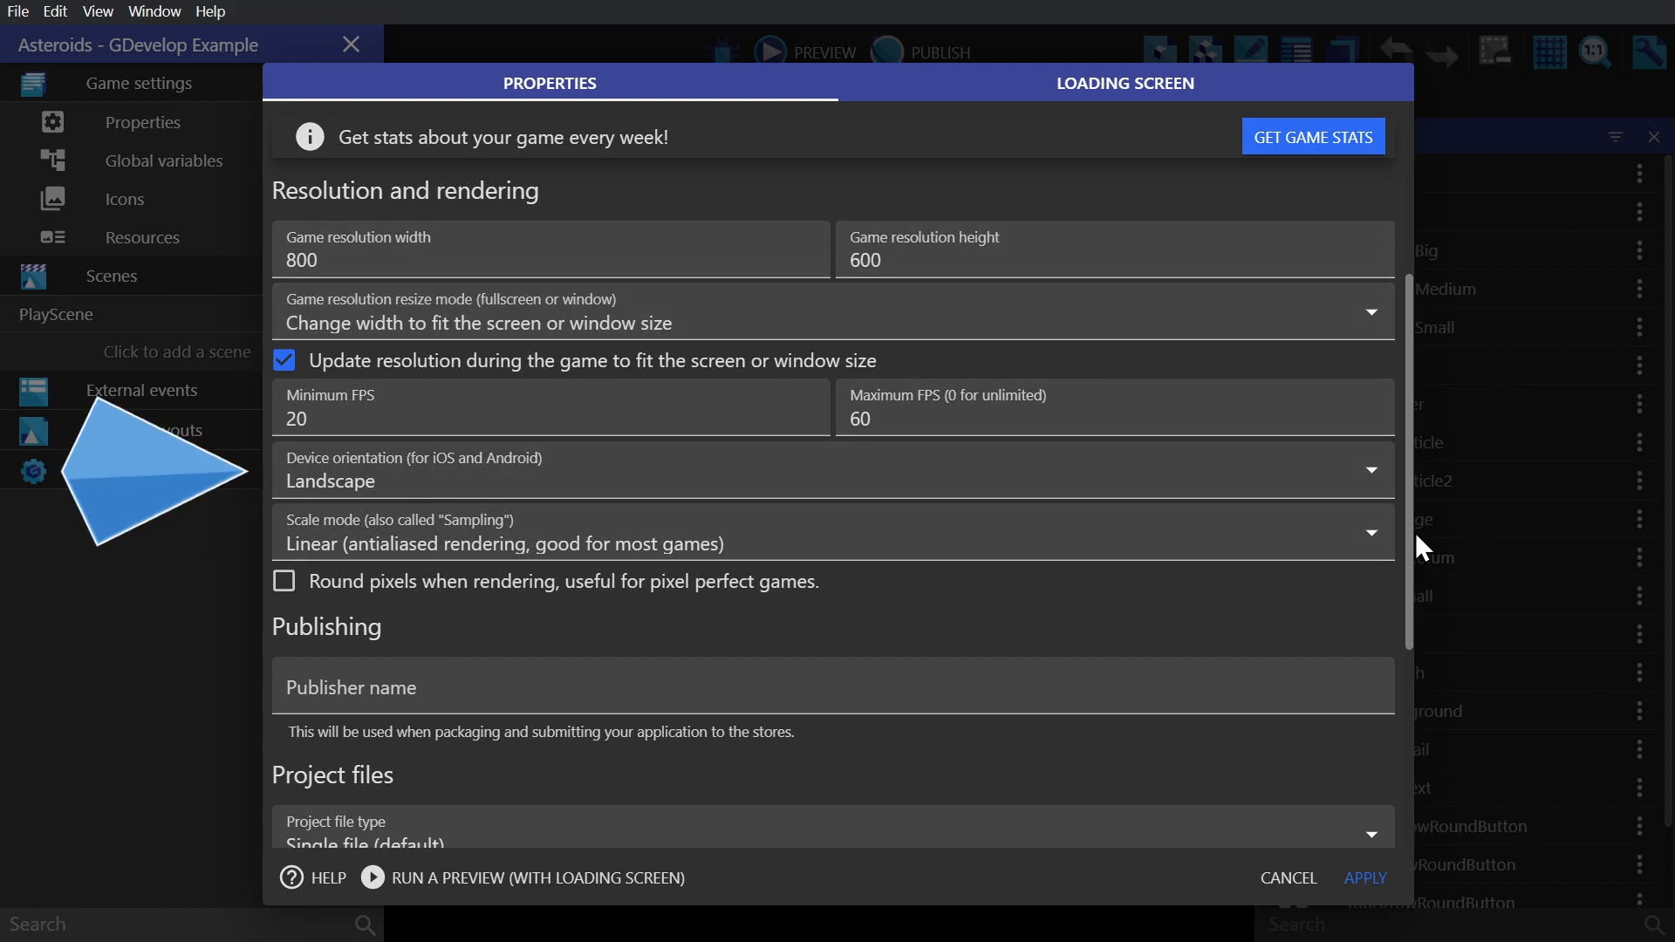
pyautogui.moveTo(1410, 526); pyautogui.dragTo(1418, 656)
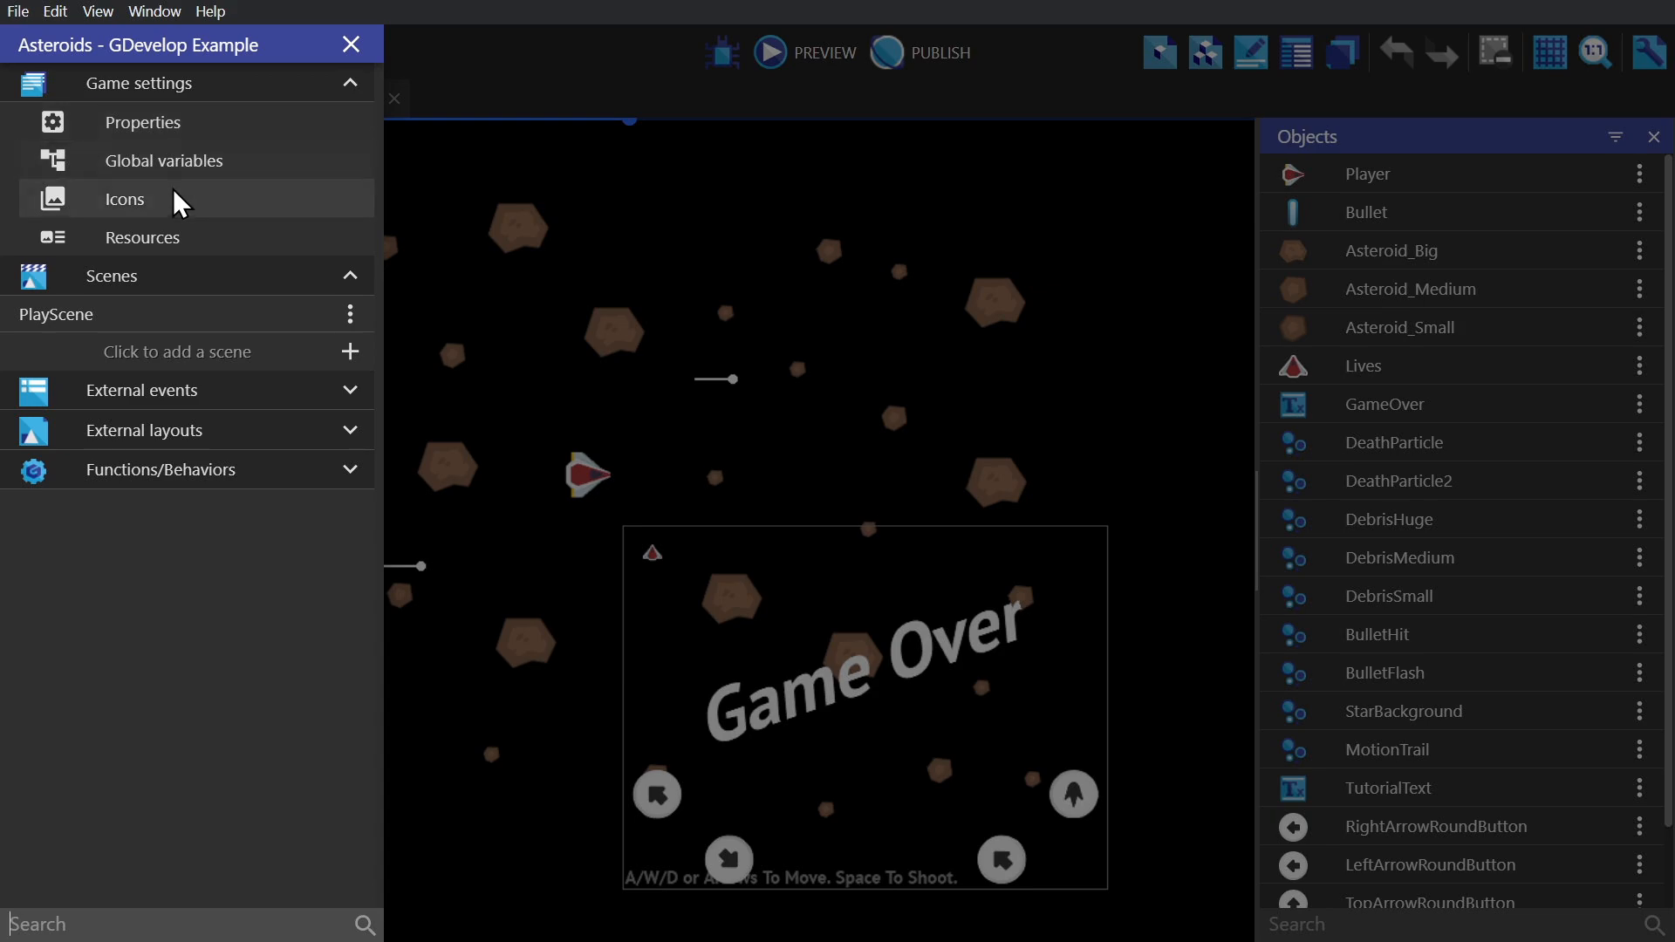
pyautogui.click(185, 202)
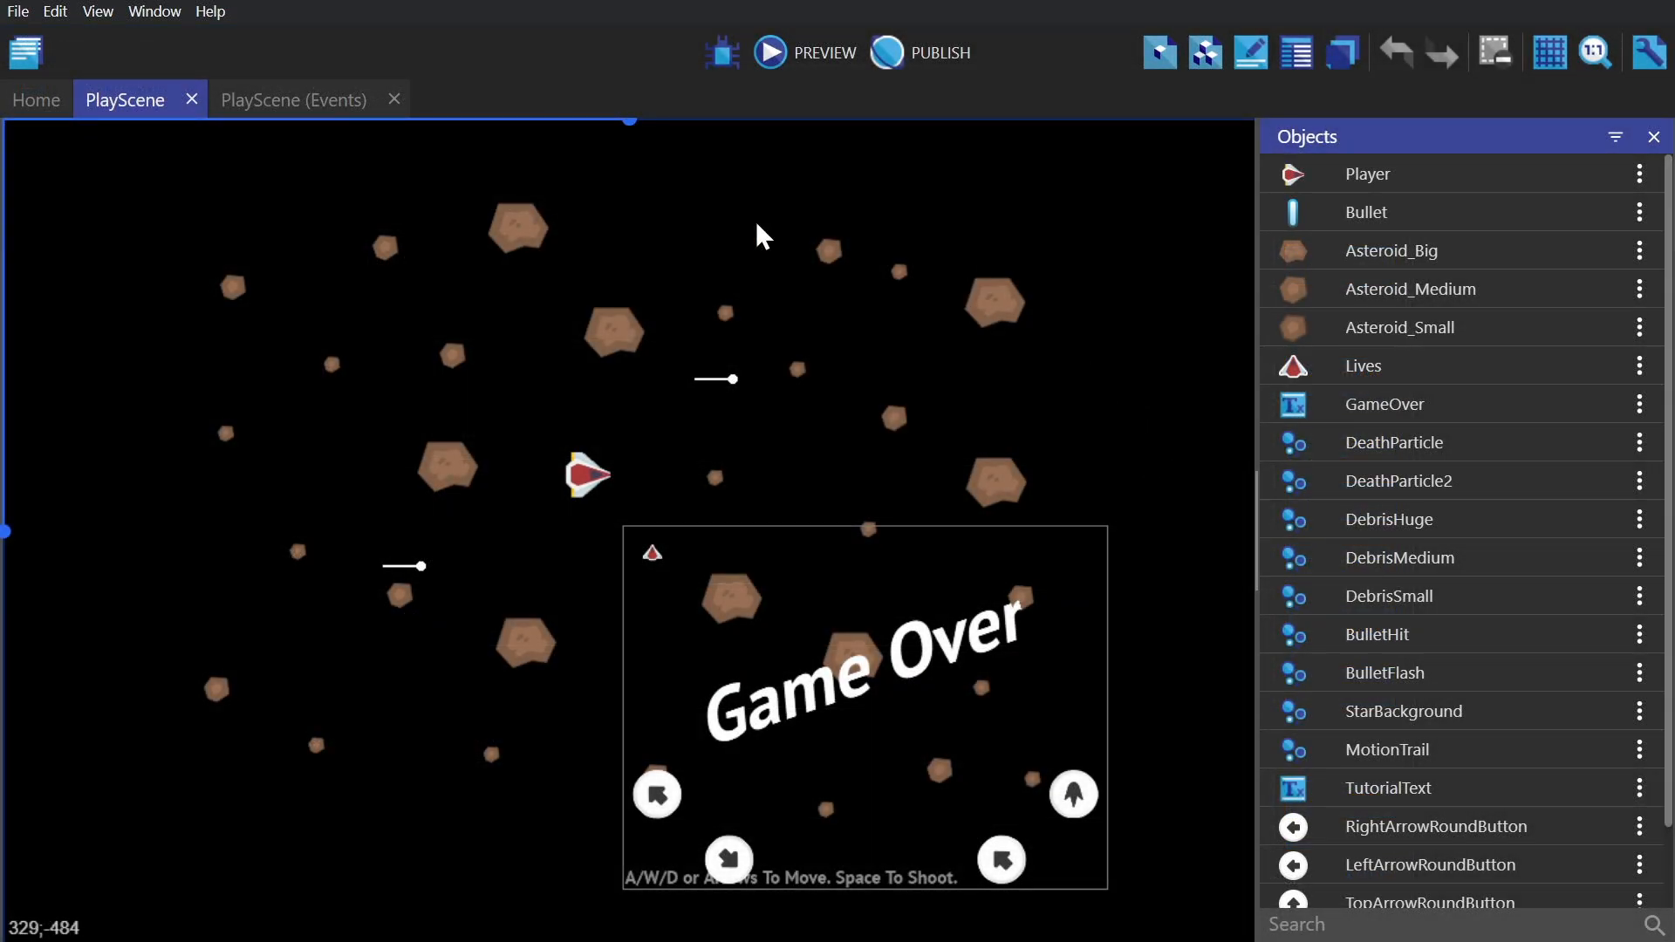
# - Open the game's export options and choose to build manually
pyautogui.click(19, 12)
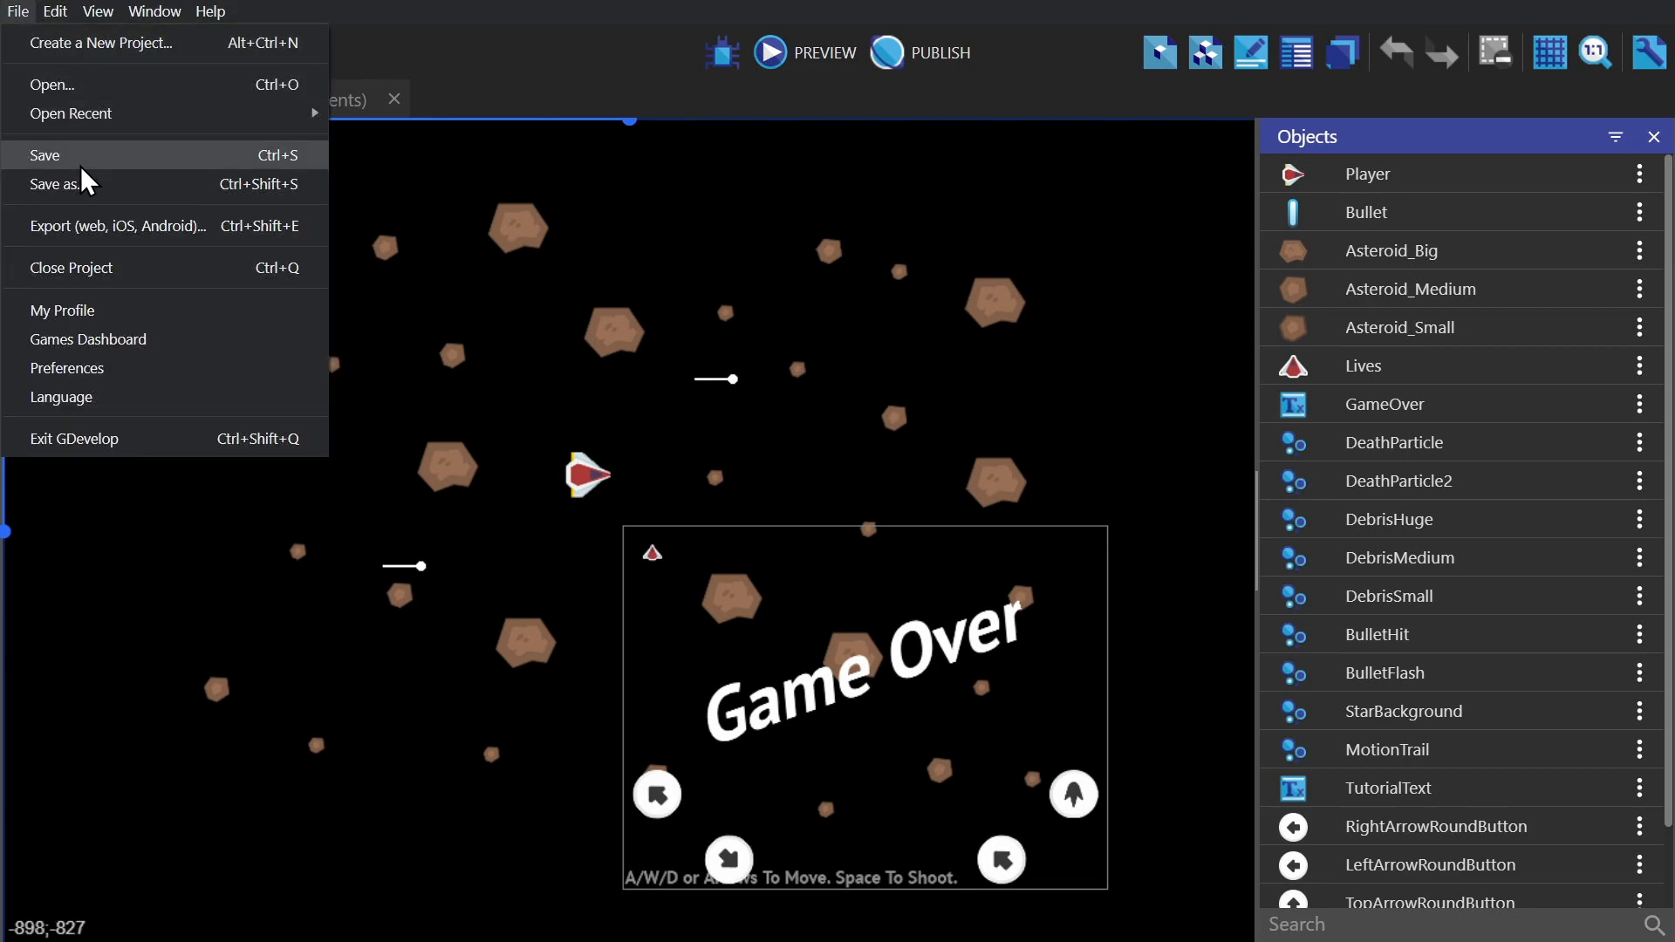
pyautogui.click(212, 243)
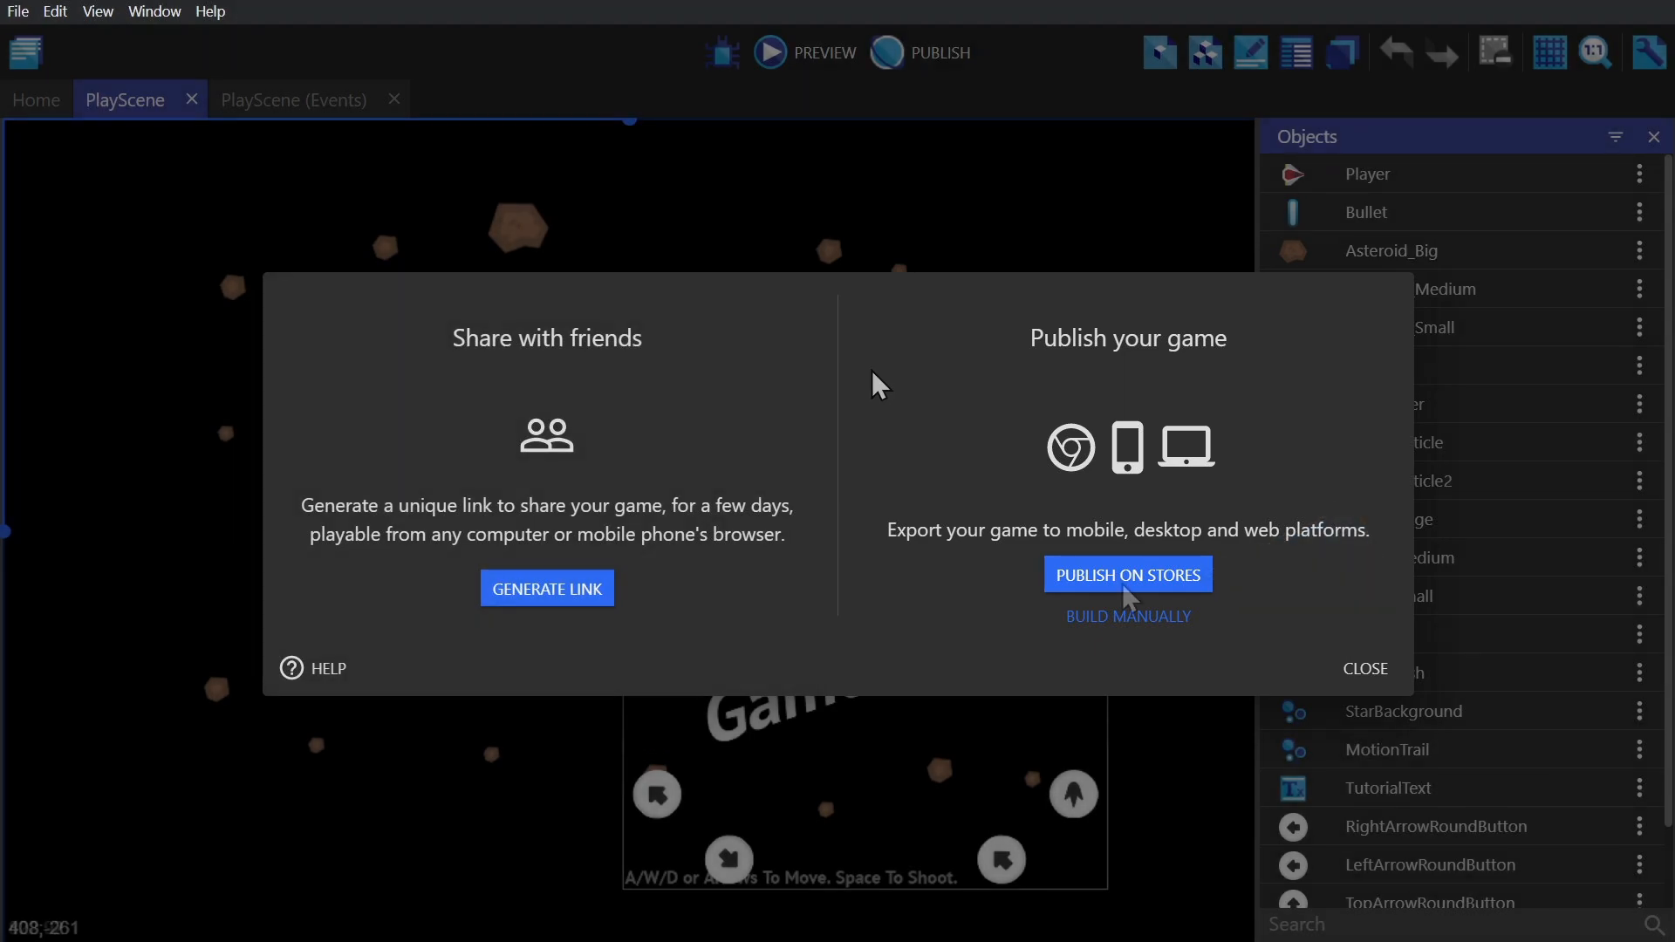
pyautogui.click(1129, 611)
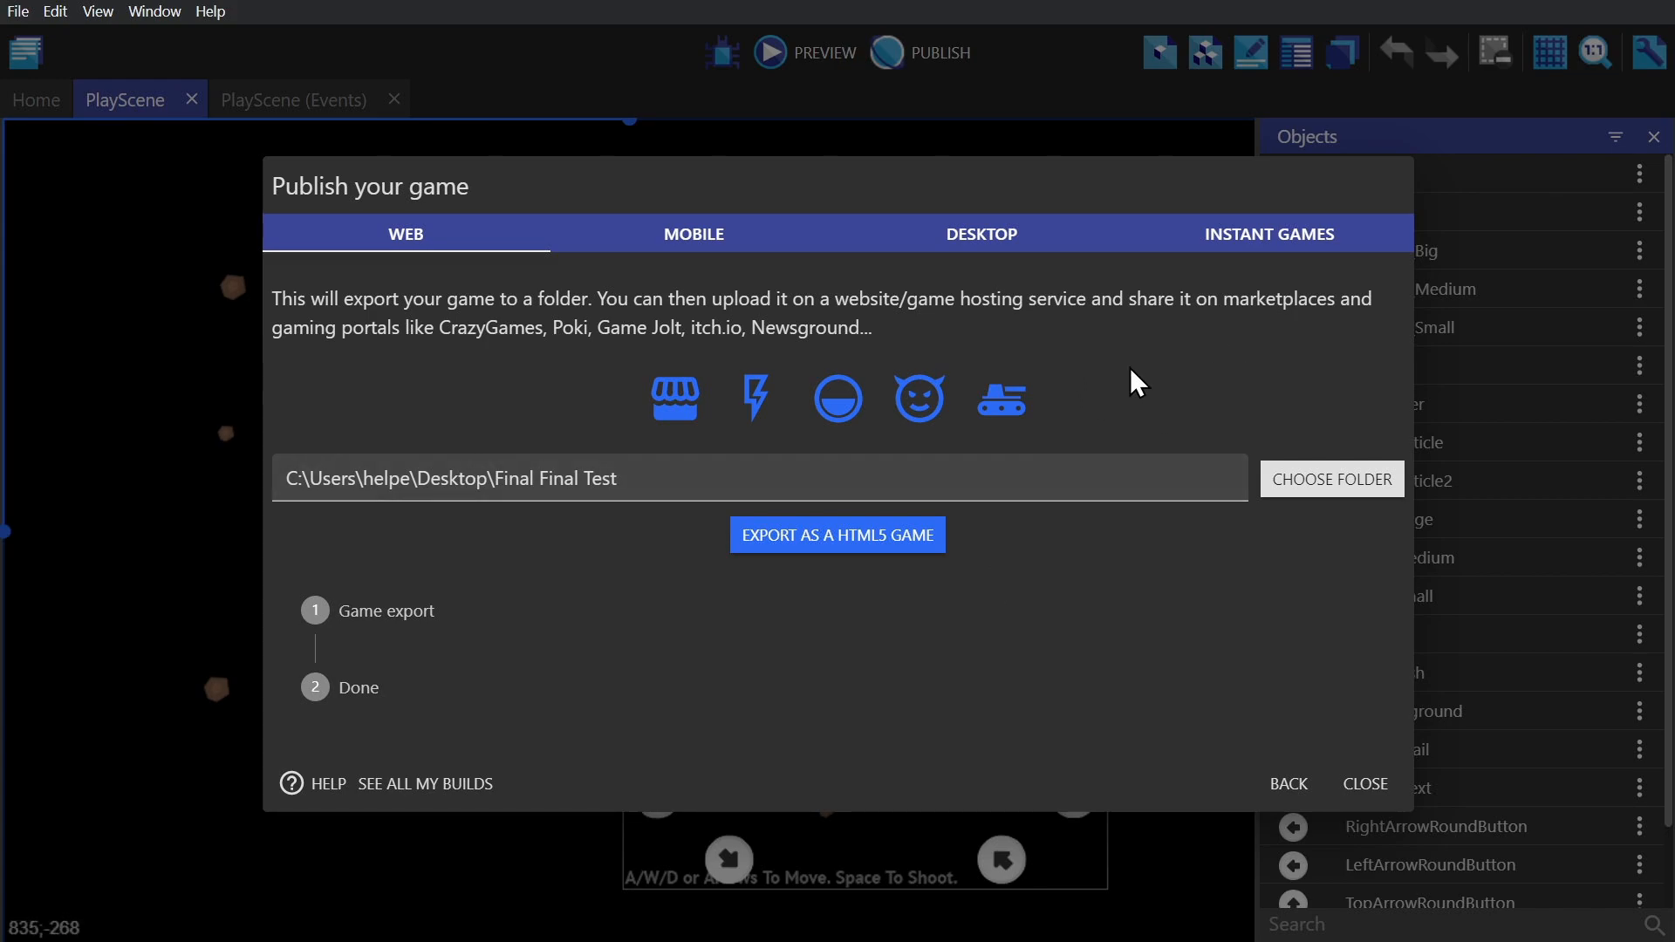
# - Examine the mobile, desktop and Instant Games packaging options, including Android App Bundle, and return to the web export
pyautogui.click(708, 236)
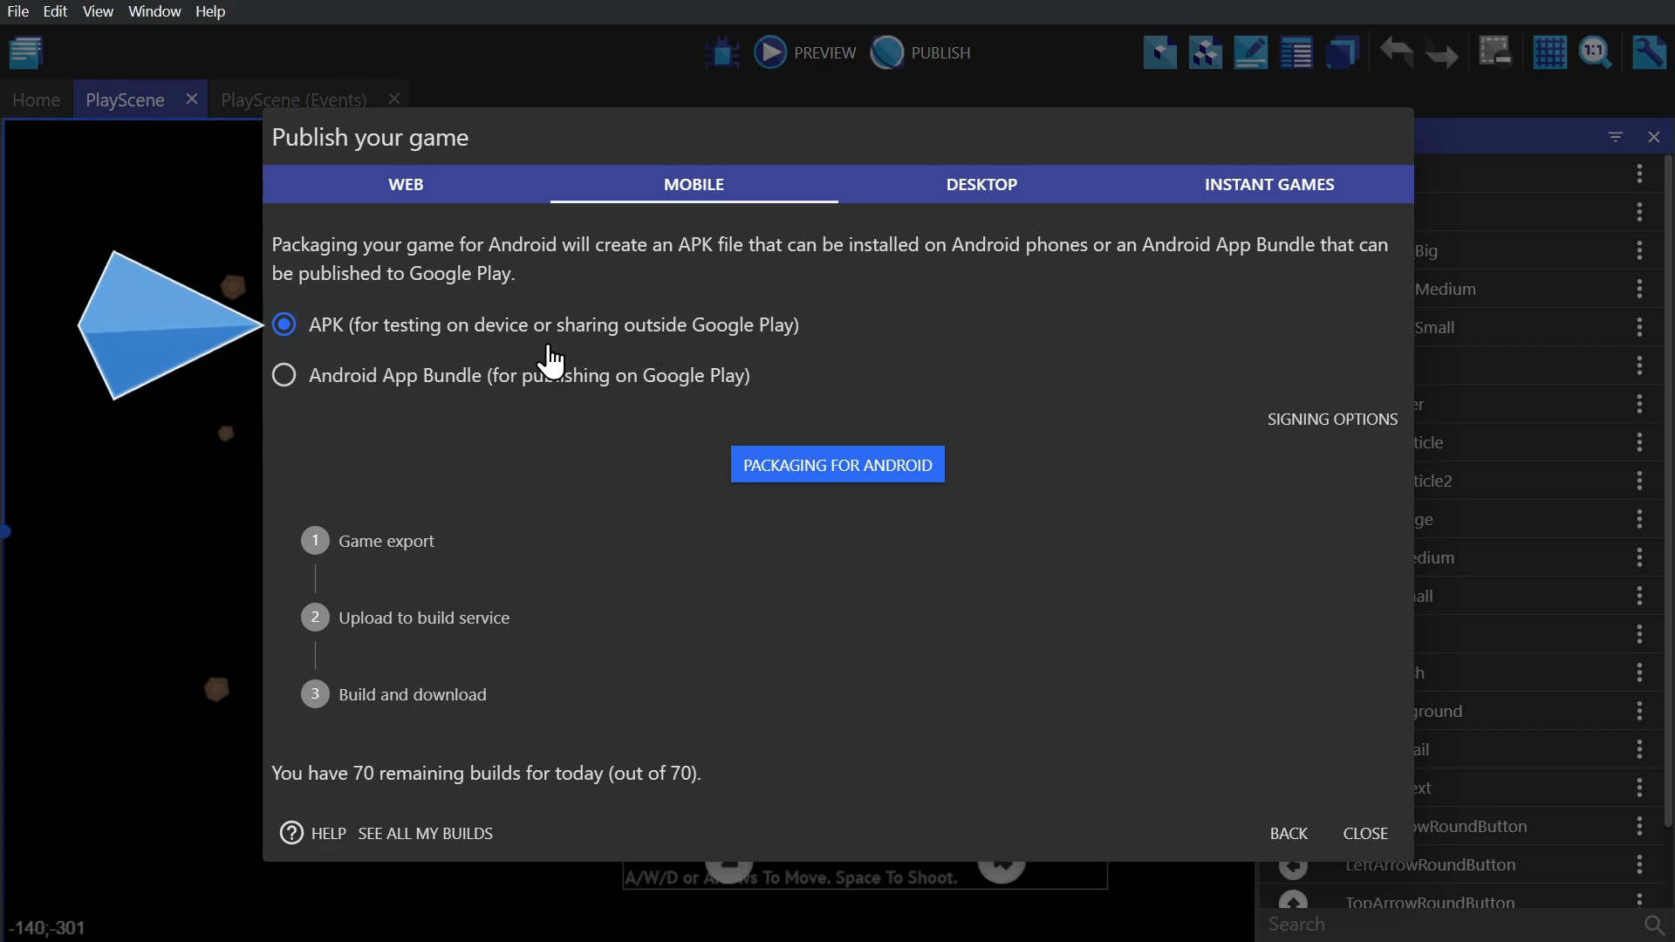
pyautogui.click(286, 384)
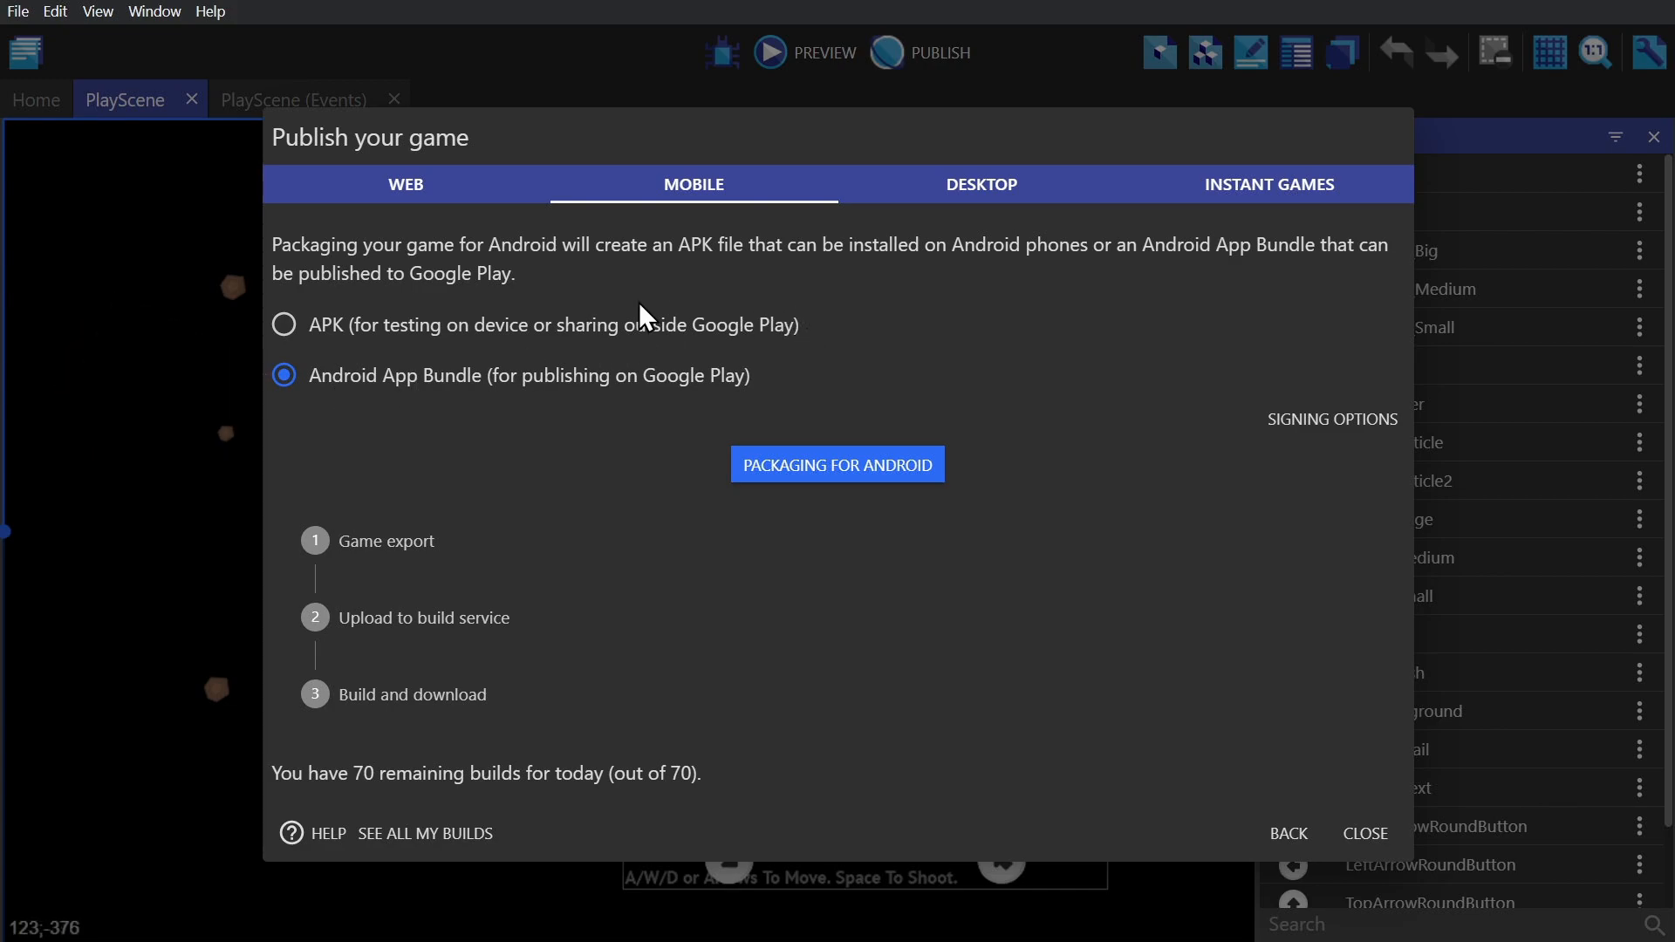
pyautogui.click(959, 193)
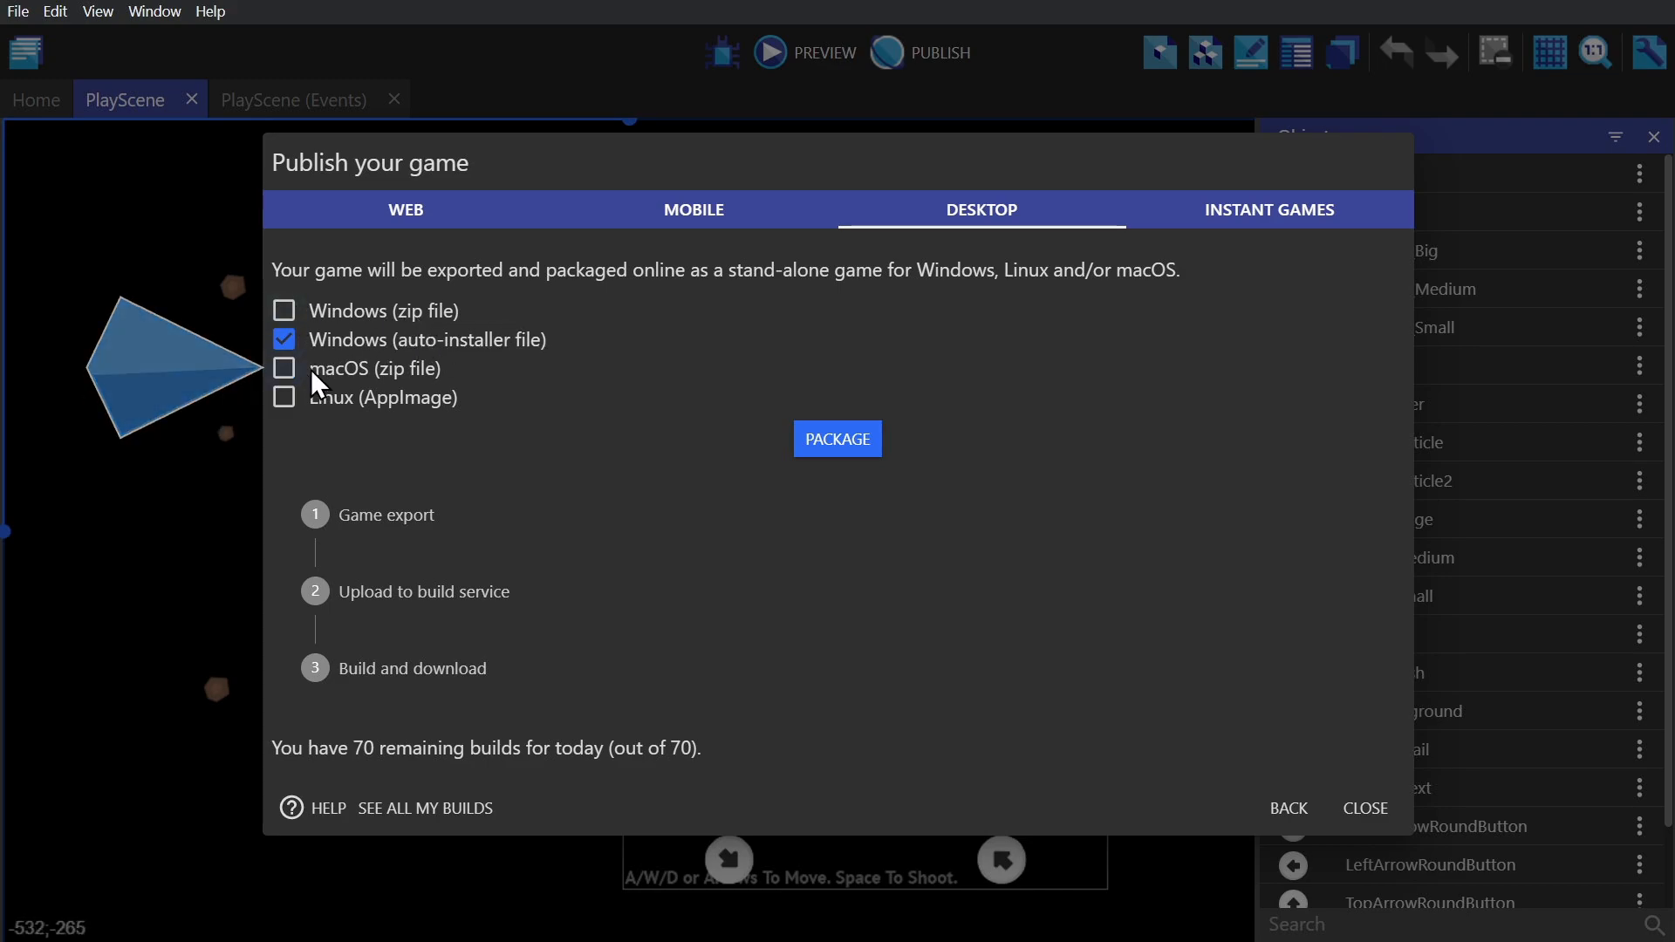
pyautogui.click(1263, 215)
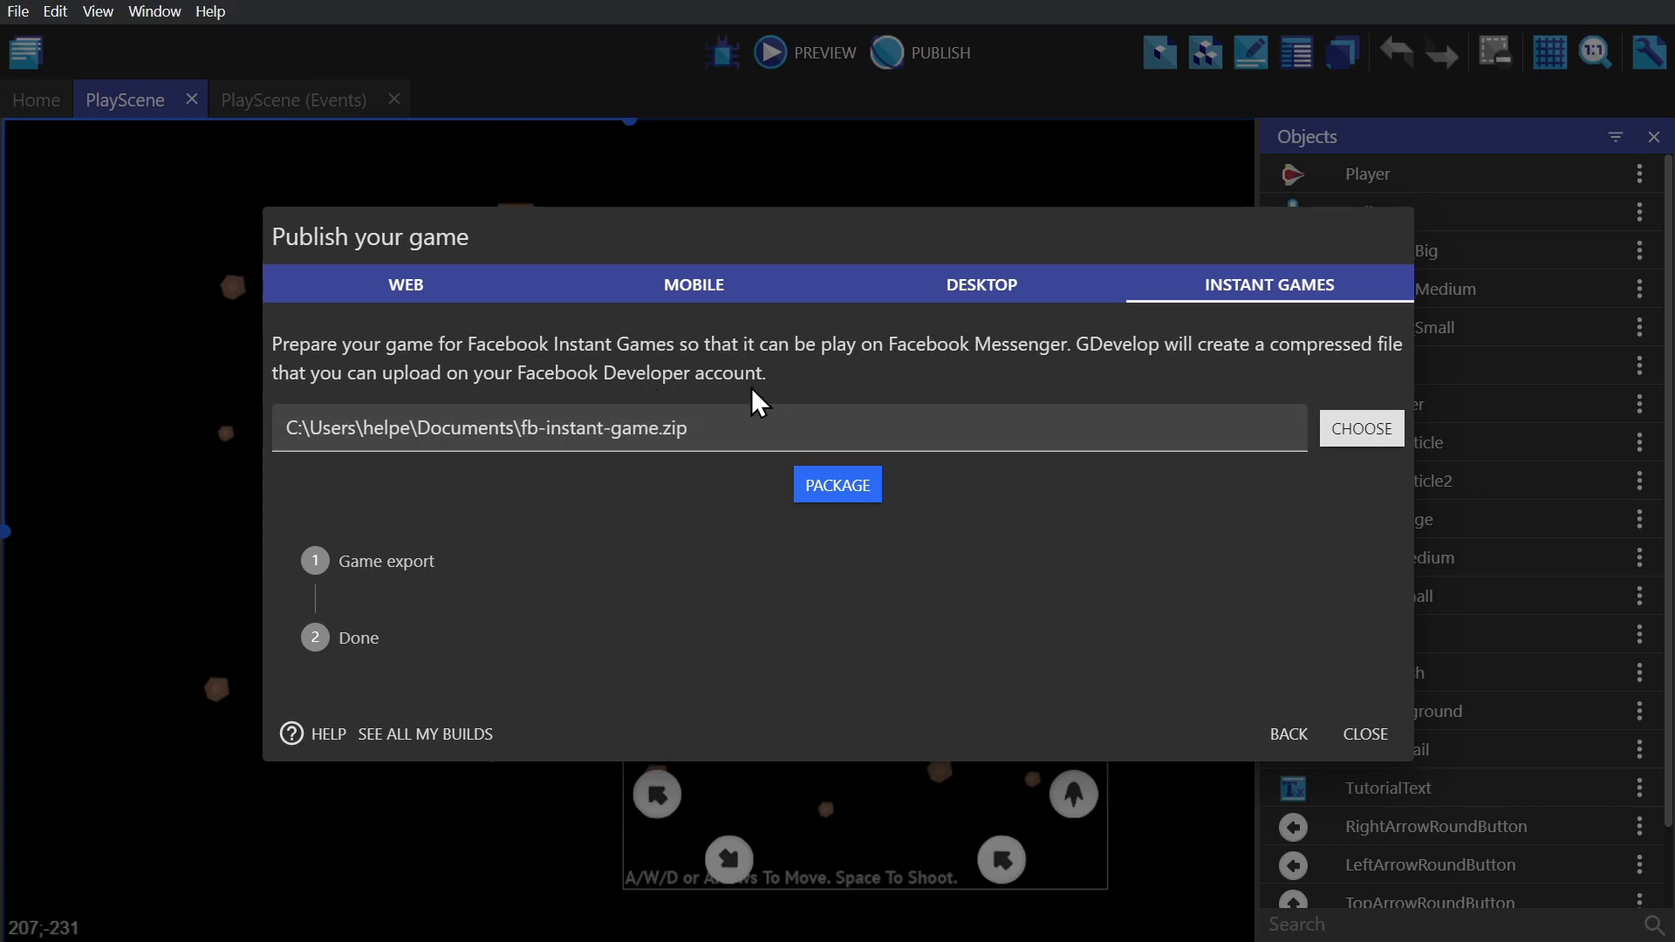
pyautogui.click(425, 286)
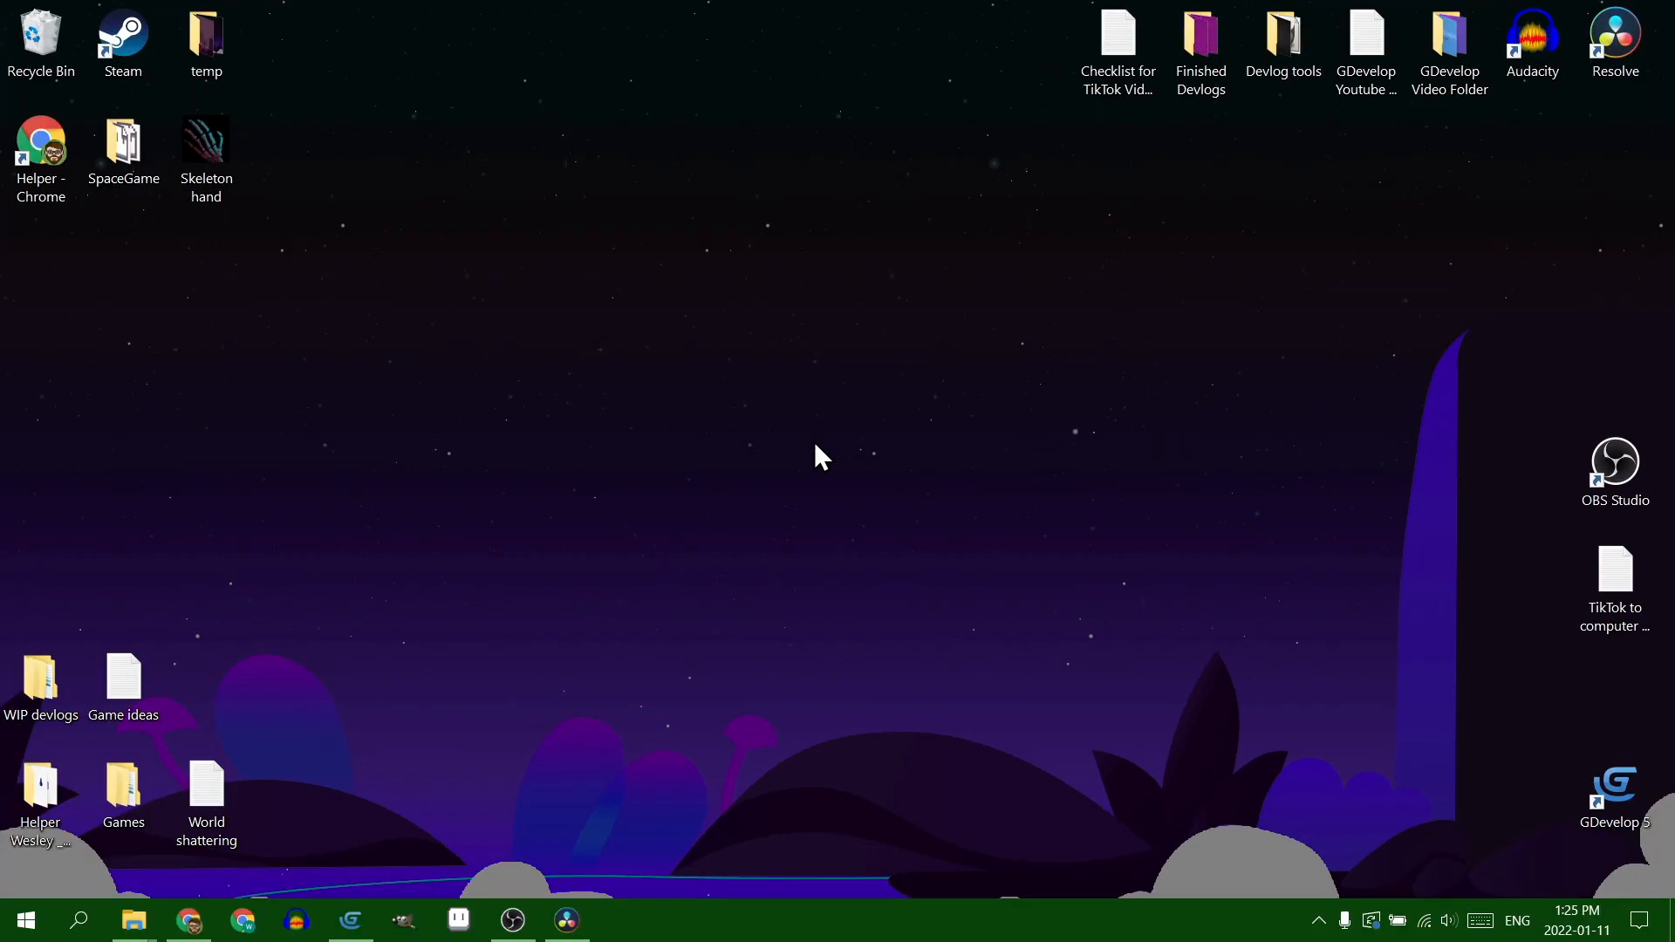
# - Create a new folder named Game on the Windows desktop
pyautogui.rightClick(780, 470)
pyautogui.moveTo(937, 687)
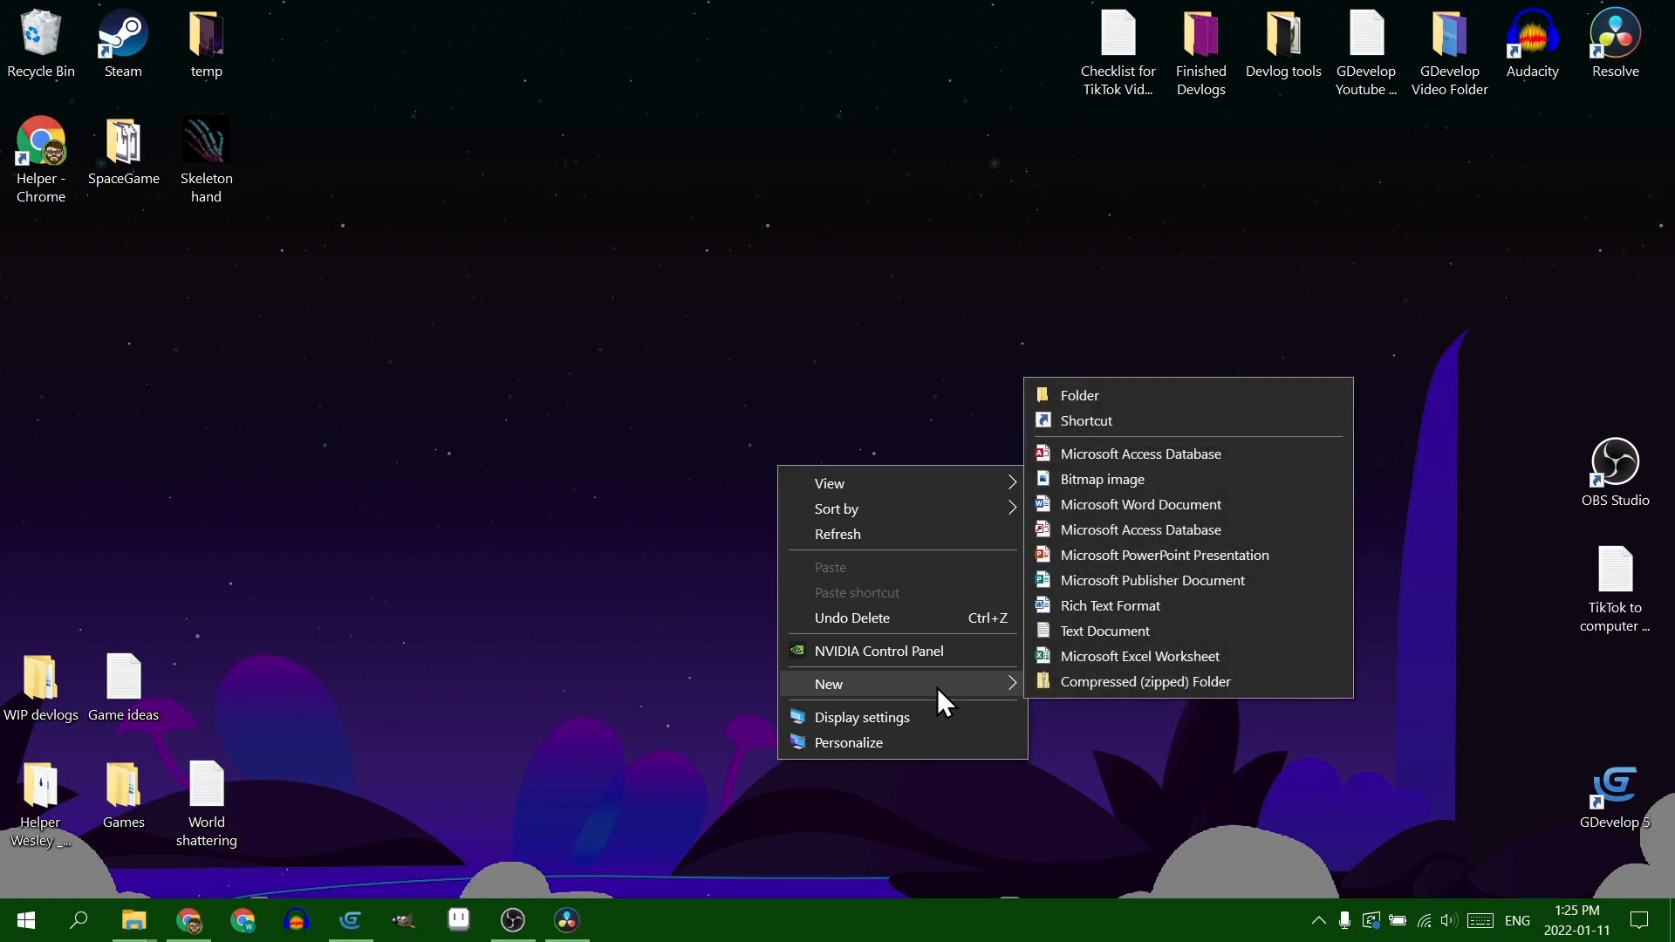
pyautogui.click(1160, 403)
pyautogui.write('Game')
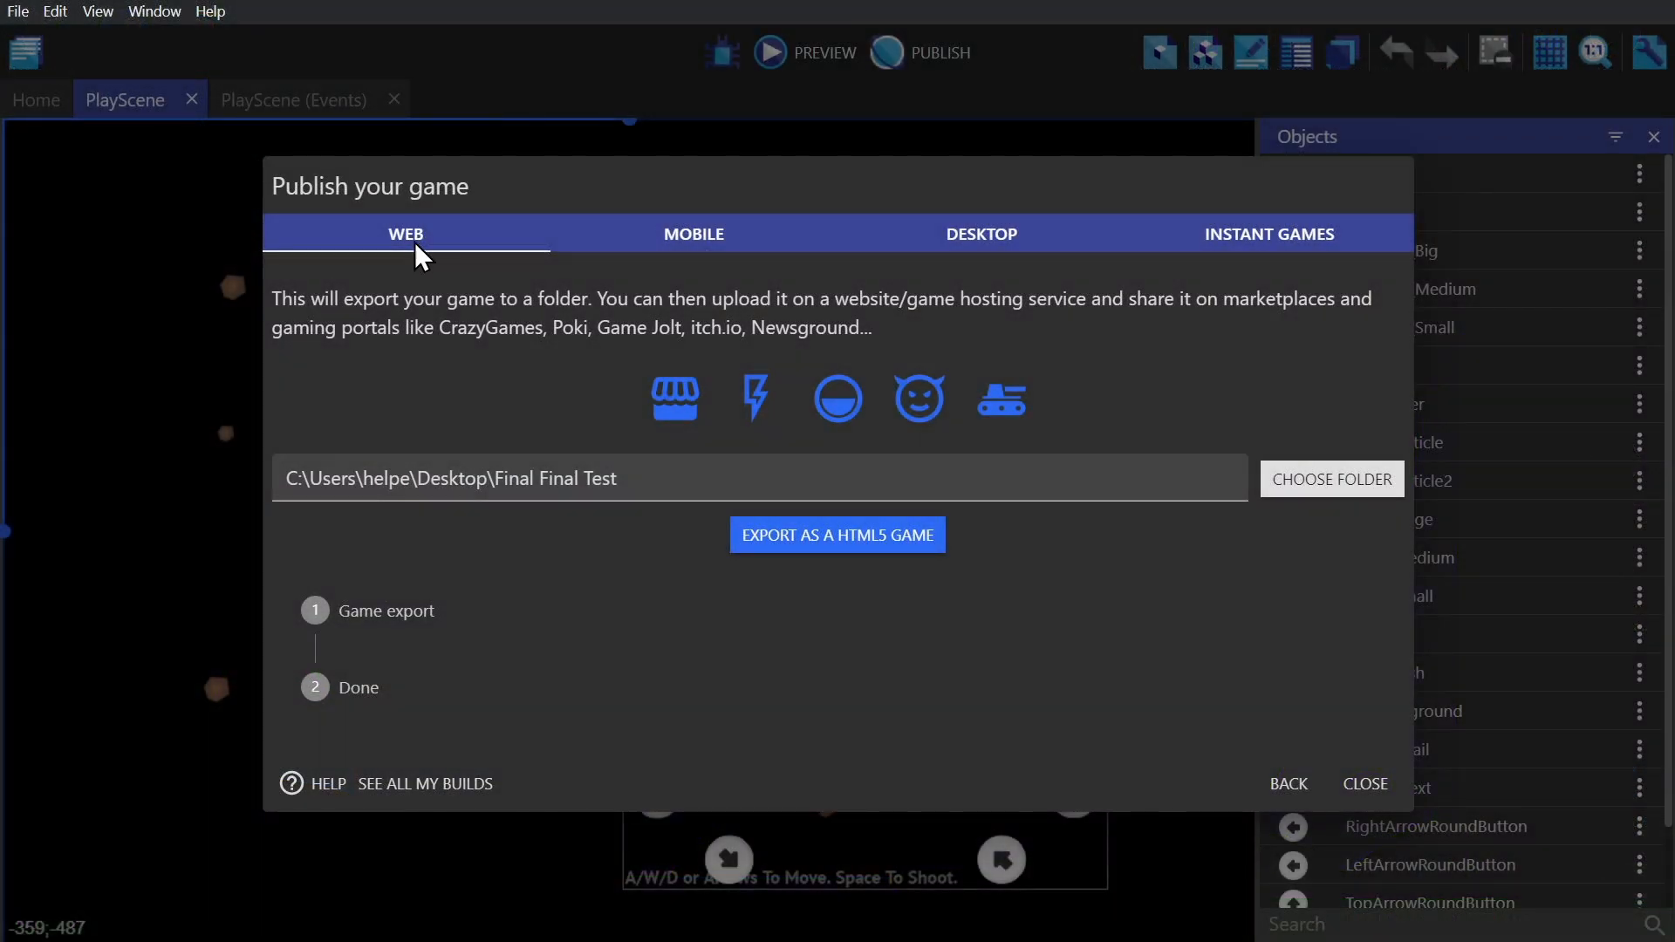
# - In GDevelop, set the desktop's Game folder as the web export destination and export the project as an HTML5 game
pyautogui.click(665, 479)
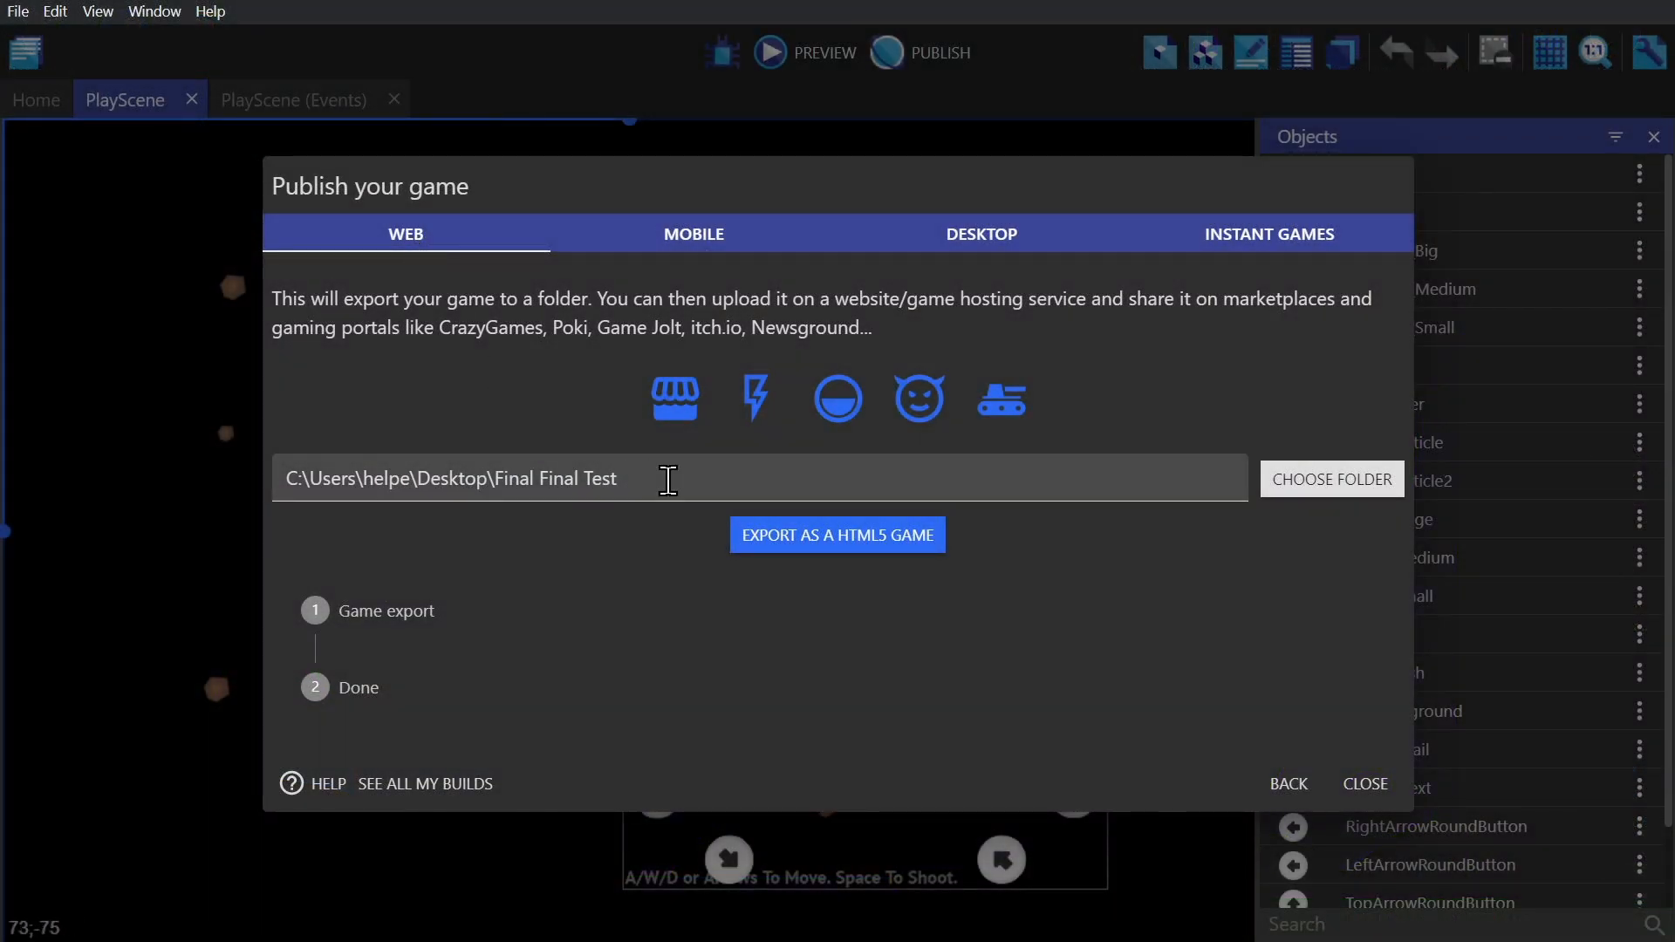
pyautogui.click(1309, 487)
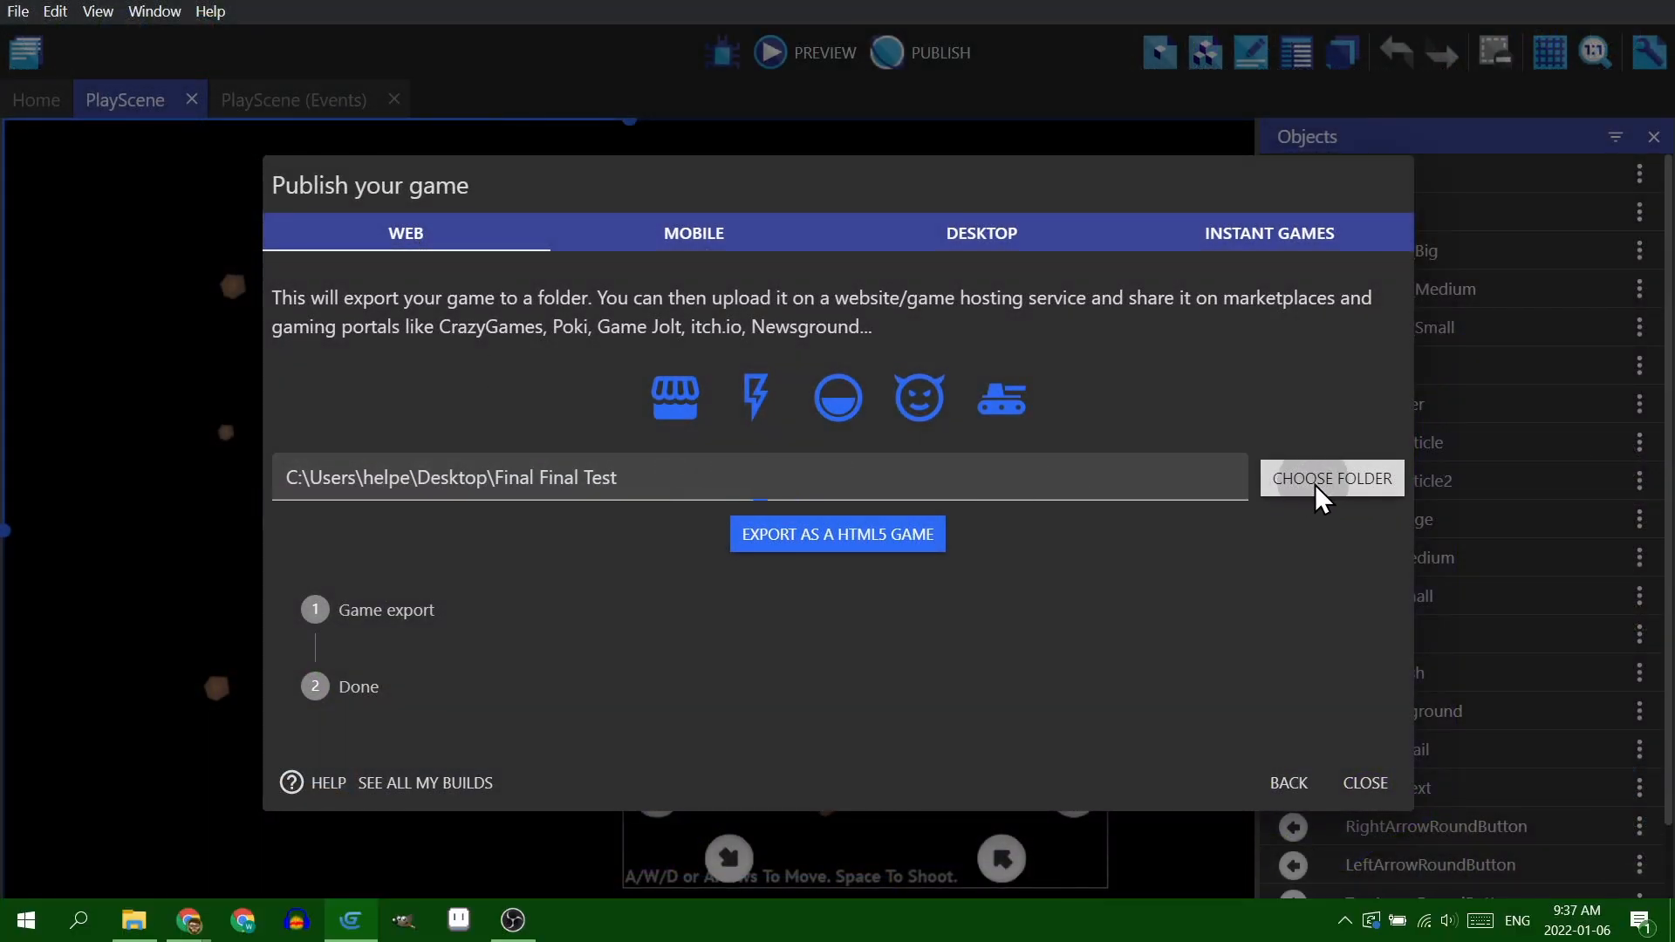
pyautogui.click(488, 185)
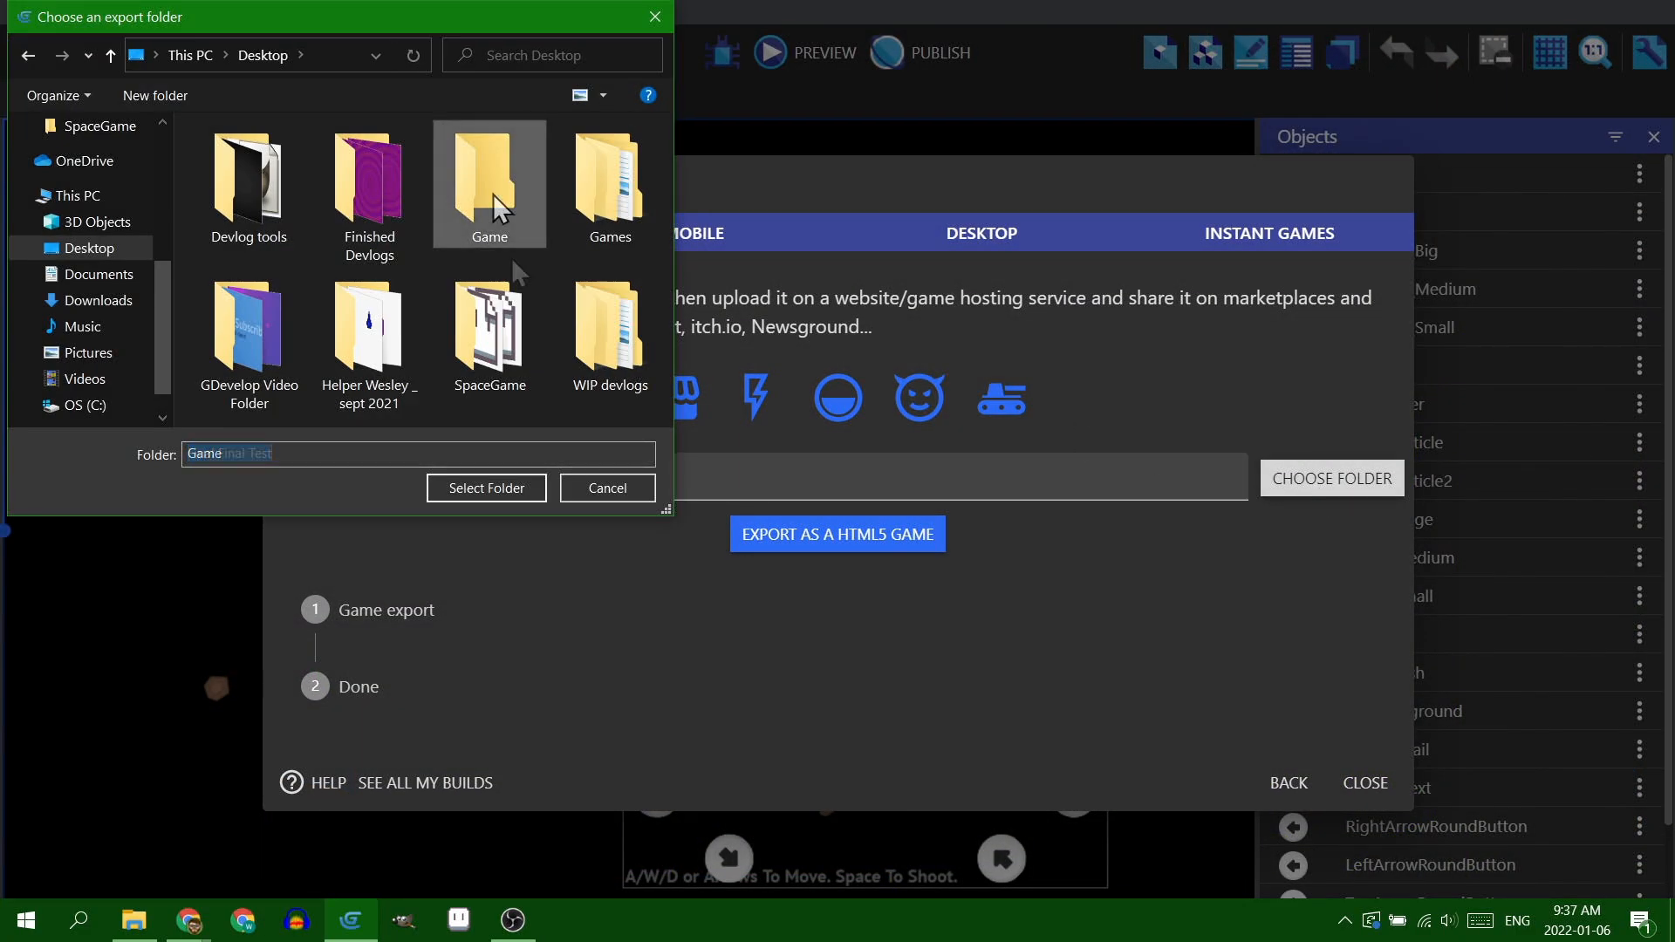
pyautogui.click(478, 487)
pyautogui.click(776, 537)
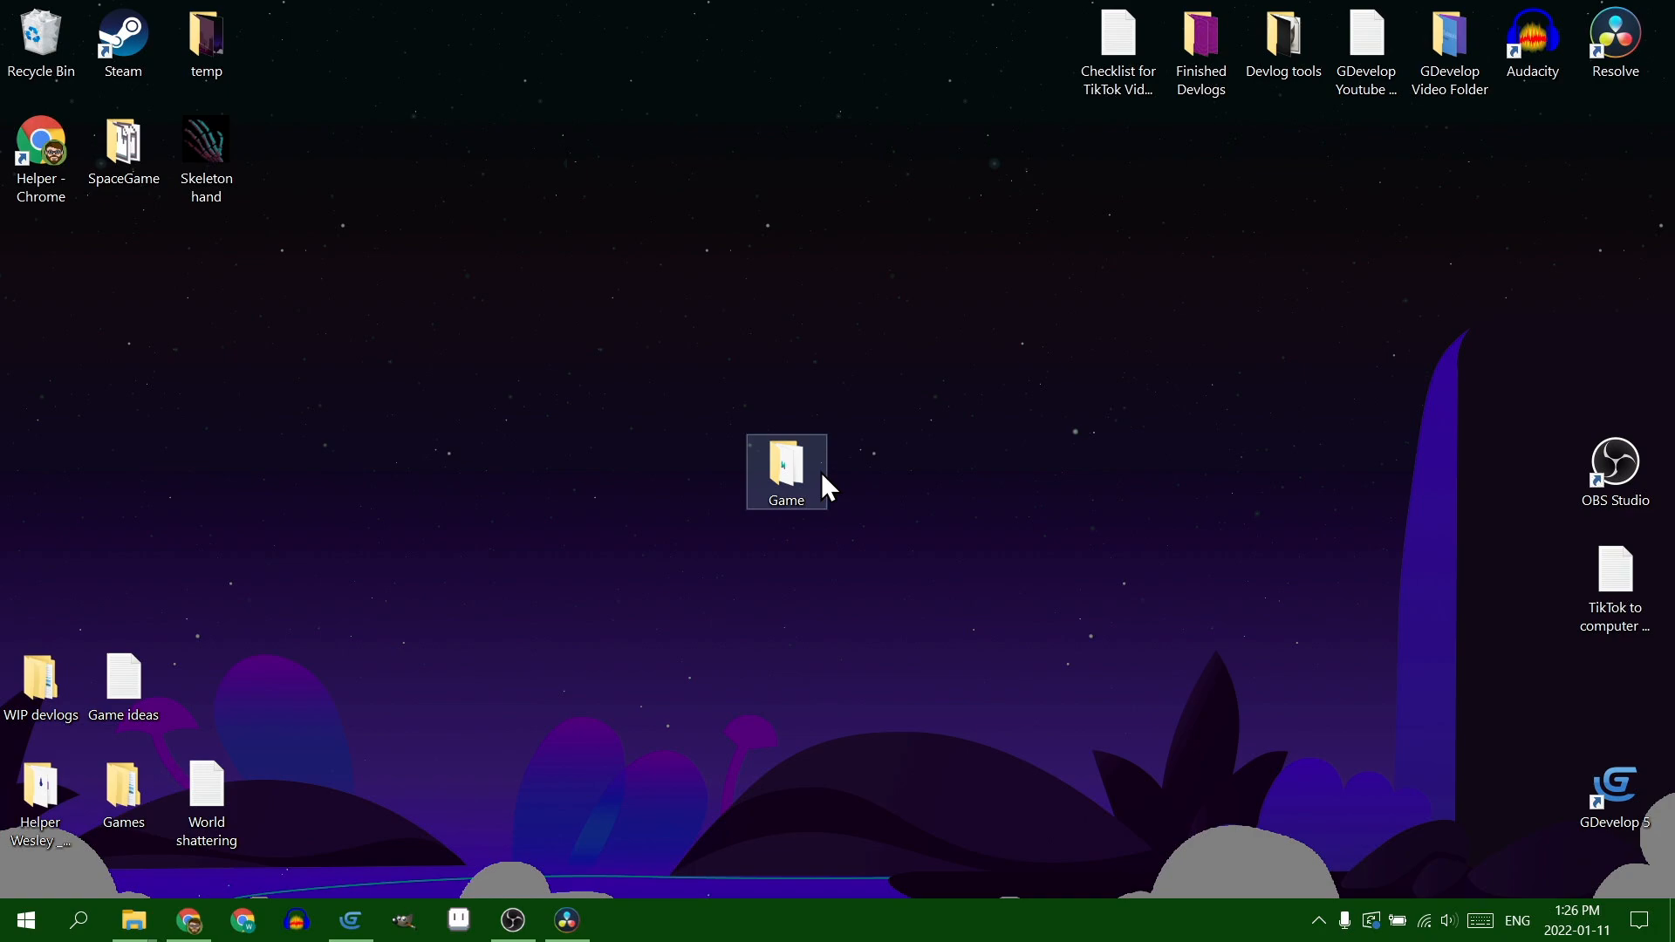
# - Compress the exported Game folder on the desktop into a zip file and place the zip near the folder
pyautogui.rightClick(817, 469)
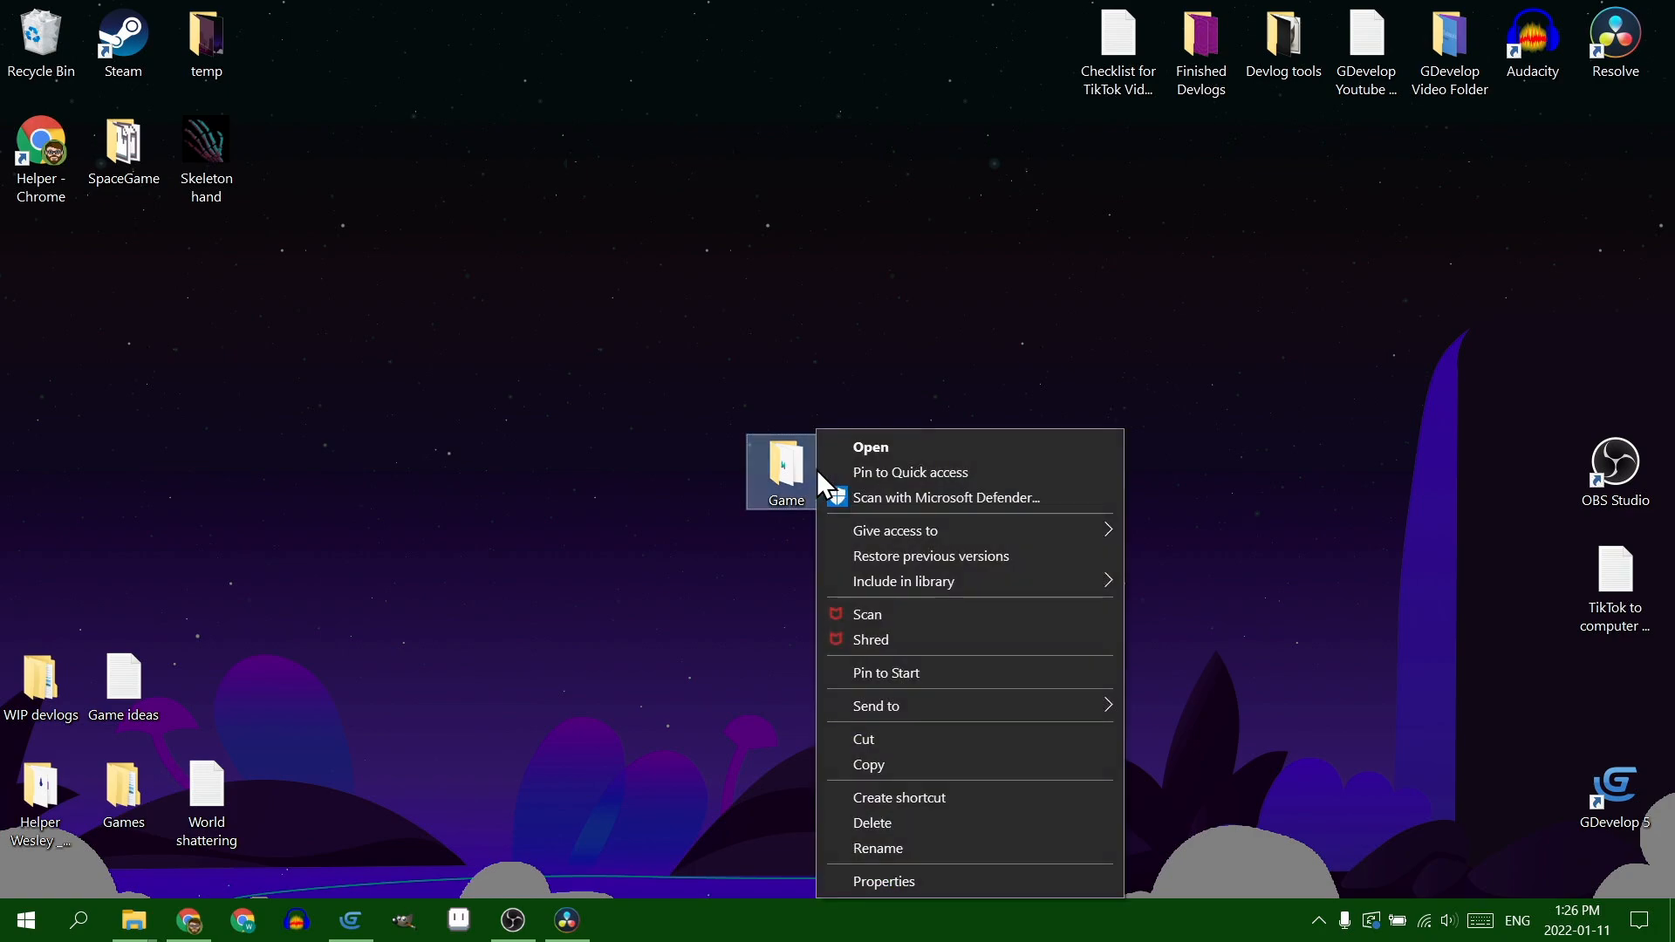
pyautogui.moveTo(959, 704)
pyautogui.click(1197, 735)
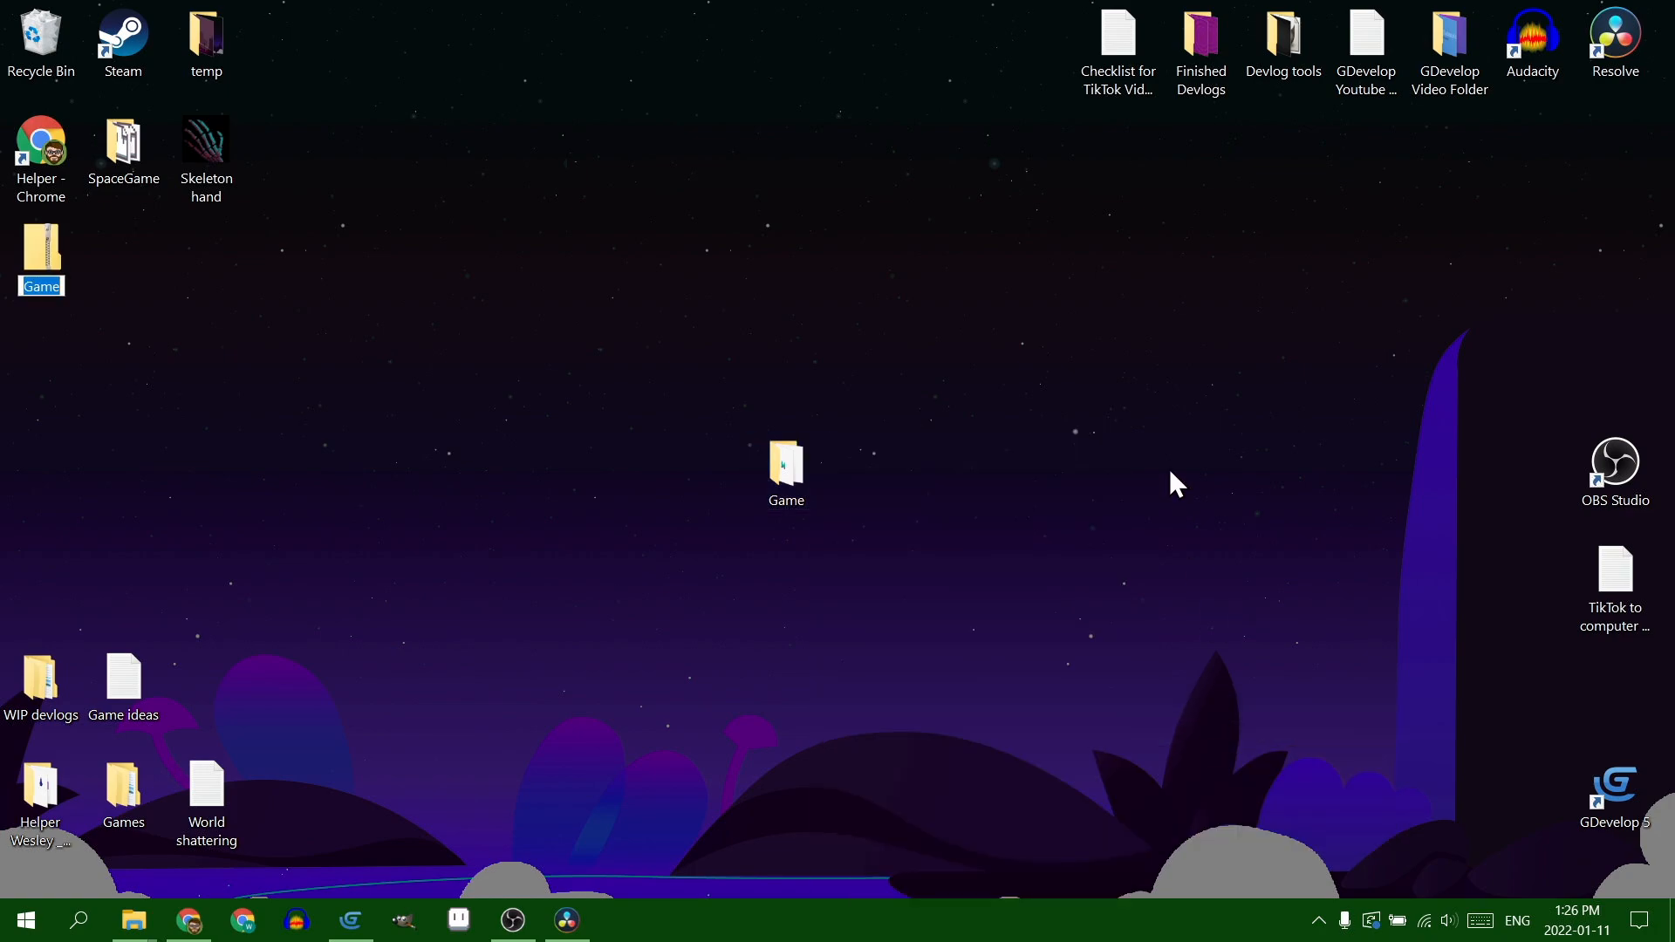
pyautogui.moveTo(79, 266); pyautogui.dragTo(898, 484)
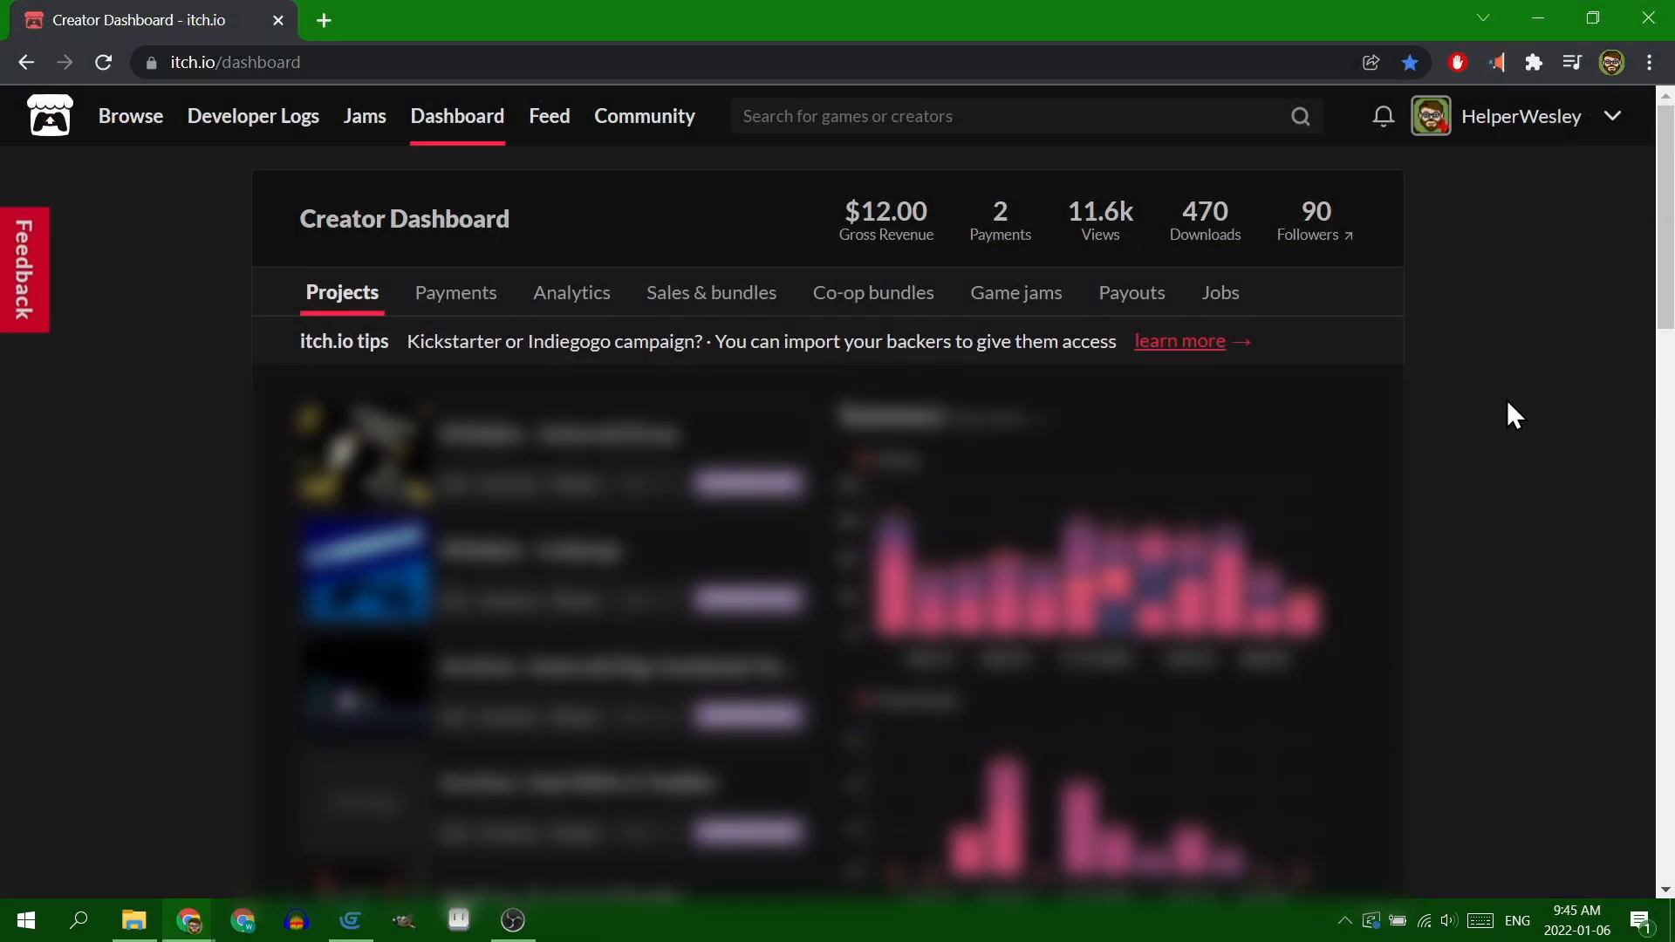
# - From the itch.io dashboard, start uploading a new project and title it Game
pyautogui.click(1612, 123)
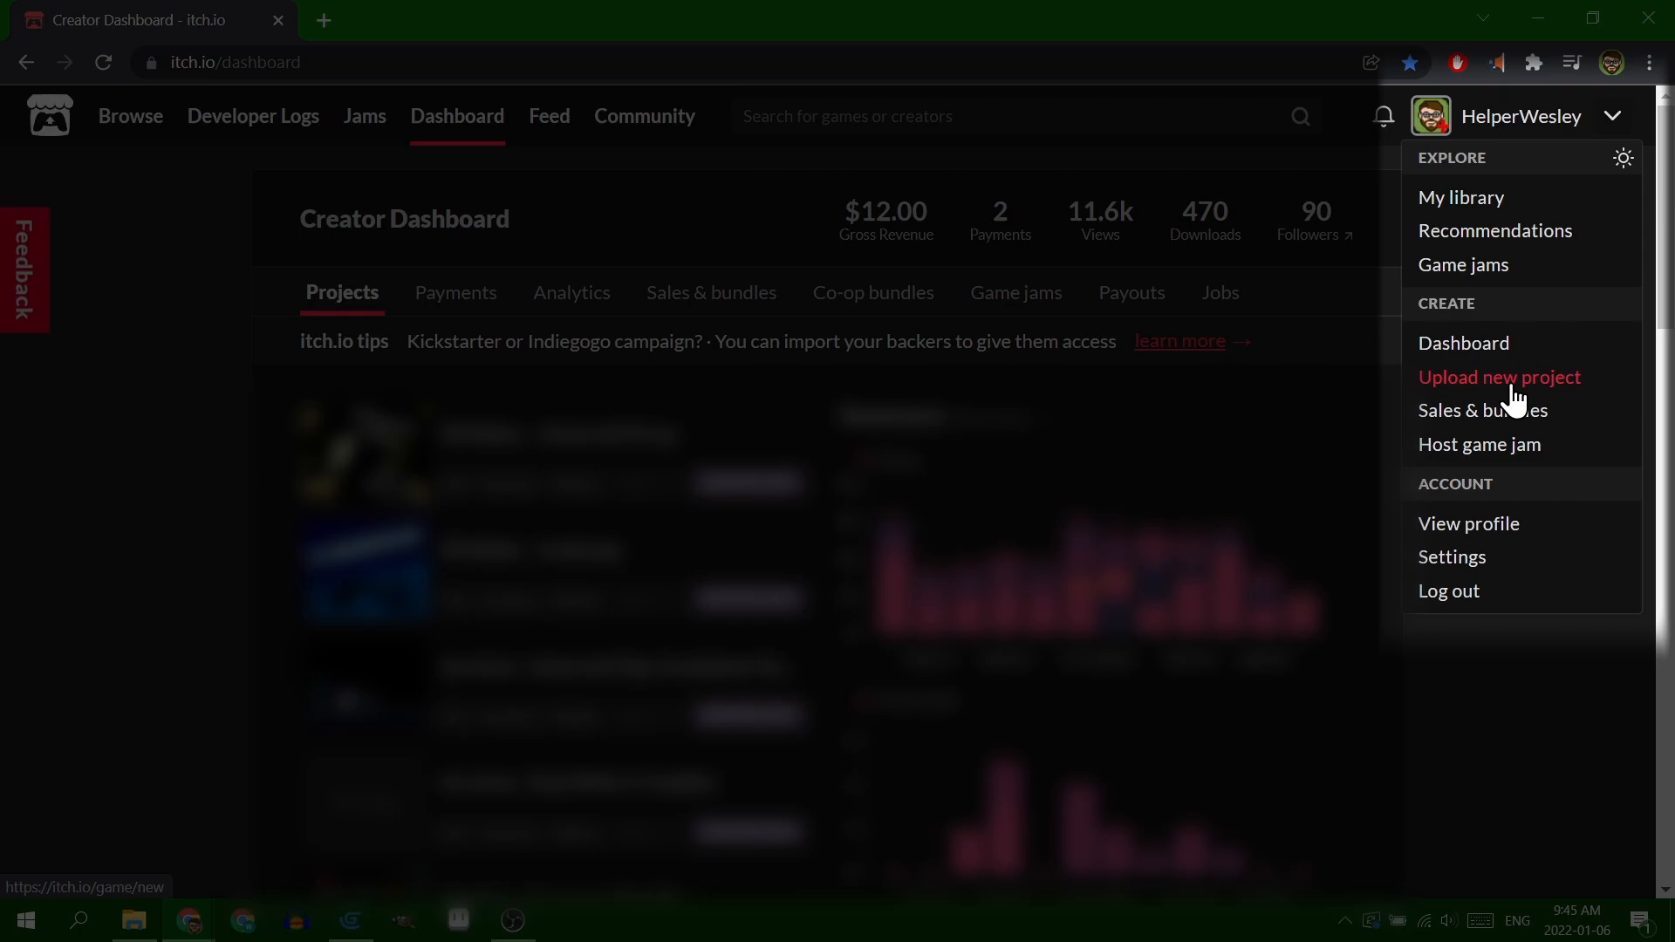
pyautogui.click(1512, 386)
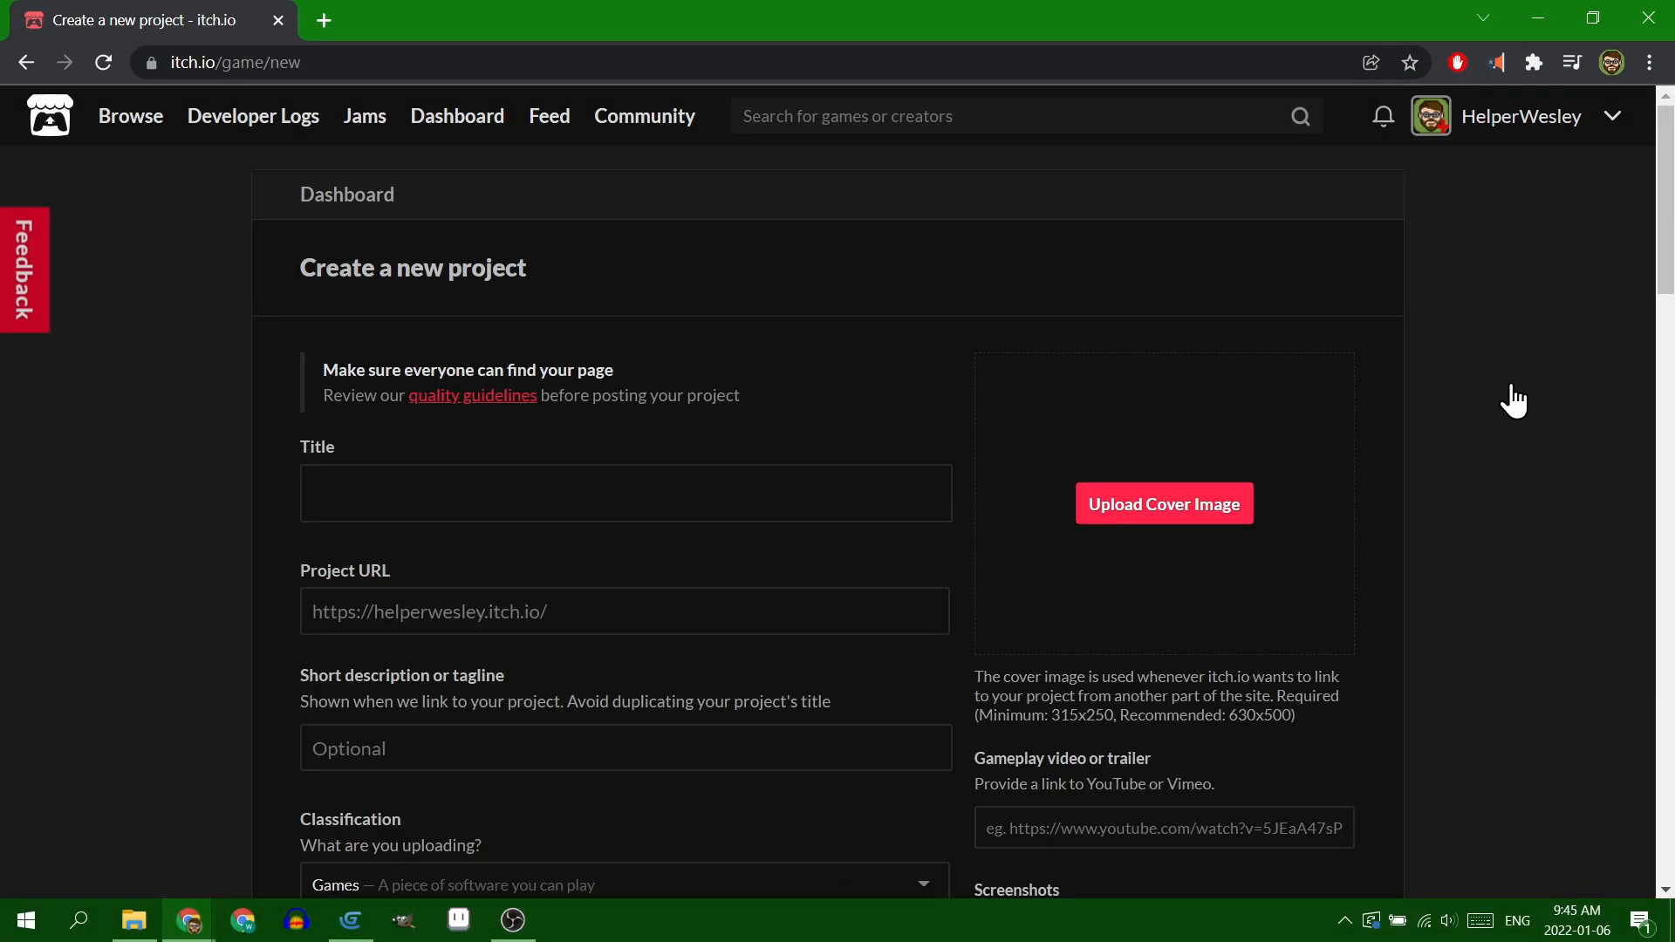
pyautogui.click(774, 485)
pyautogui.write('Game')
# - Highlight the ending of the project URL and enter "It's a game" as the short description
pyautogui.scroll(-3, 551, 369)
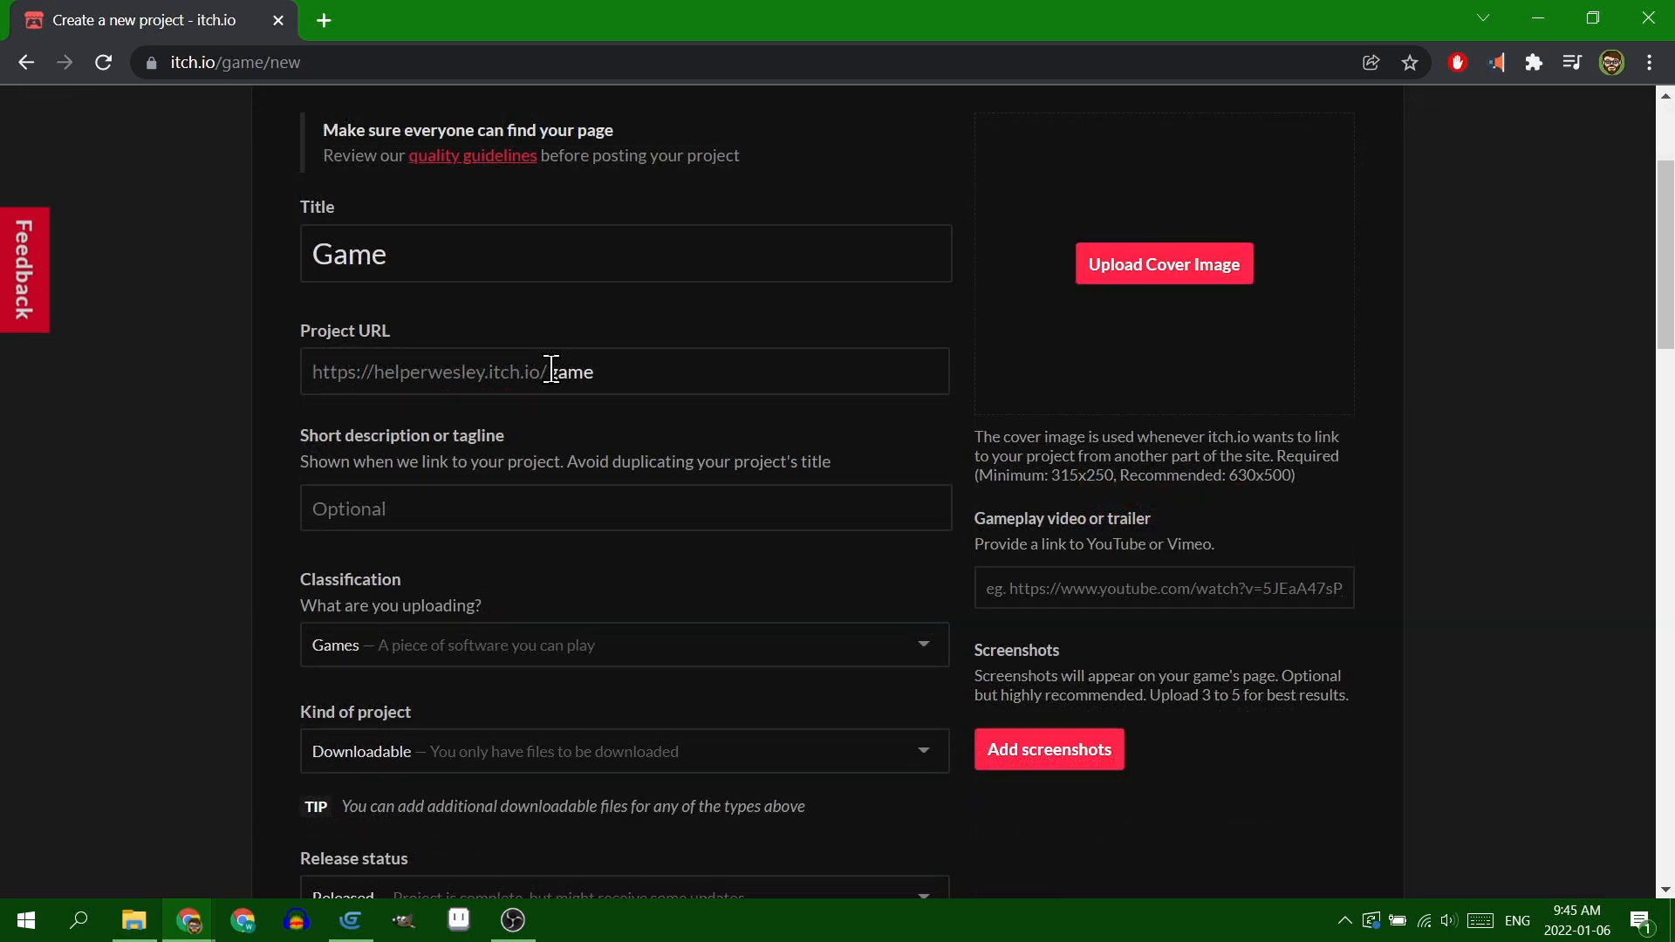
pyautogui.moveTo(551, 372); pyautogui.dragTo(654, 372)
pyautogui.click(527, 493)
pyautogui.write("It's a ga")
# - Set the kind of project to HTML, for a ZIP or HTML file played in the browser
pyautogui.scroll(-3, 522, 501)
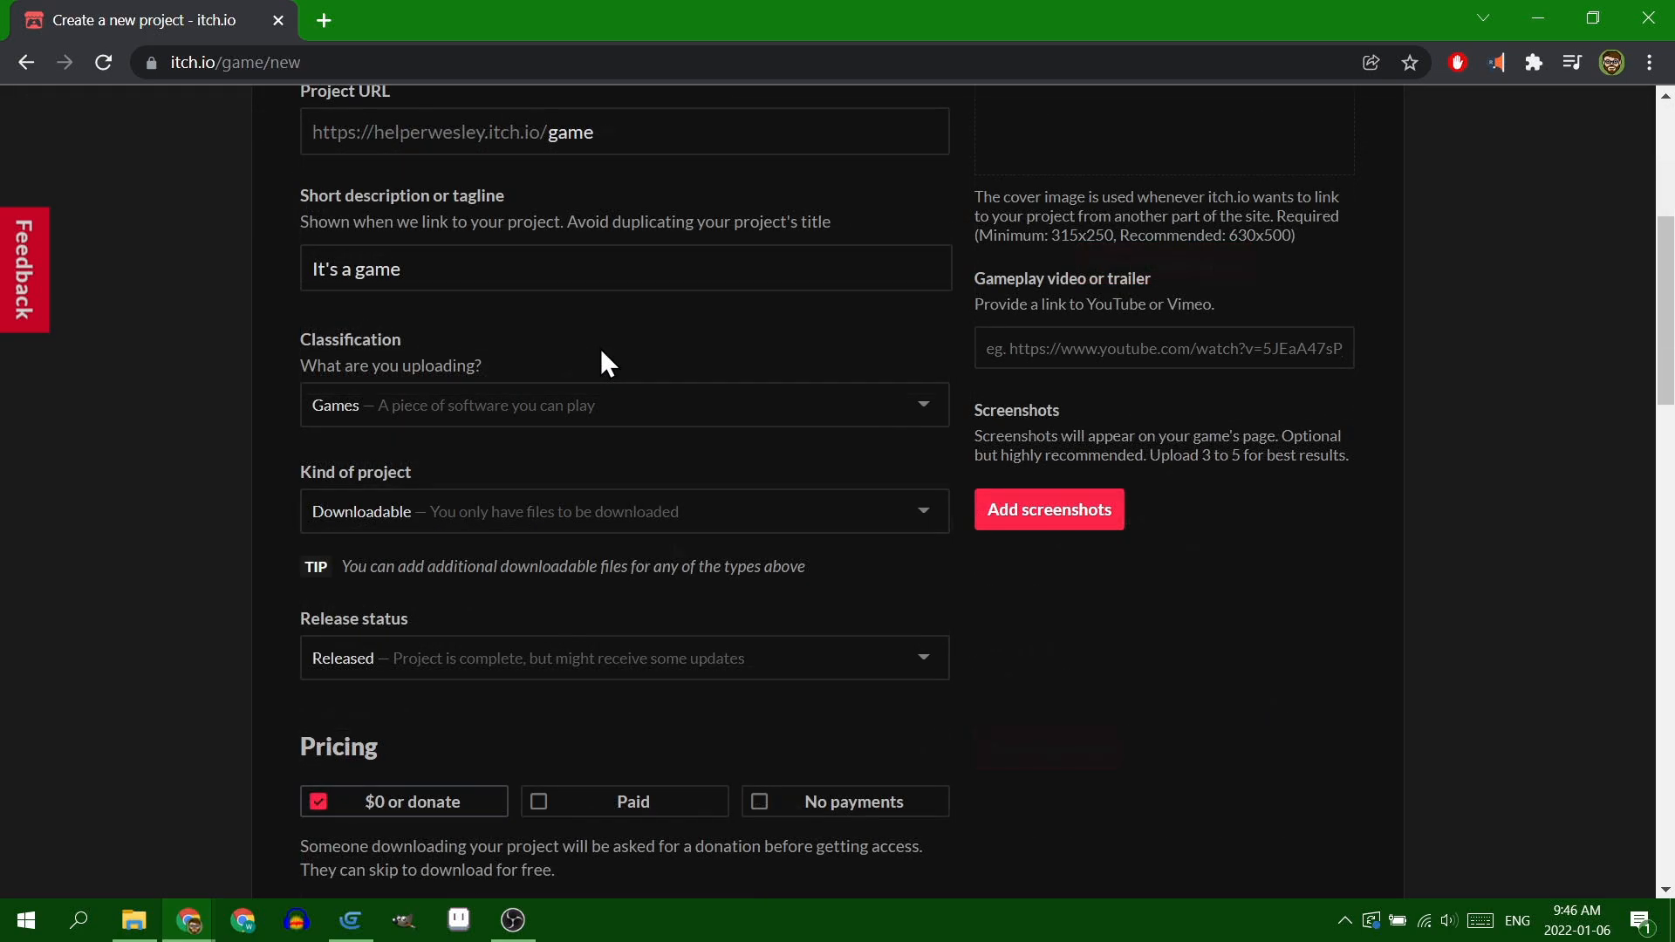
pyautogui.click(617, 515)
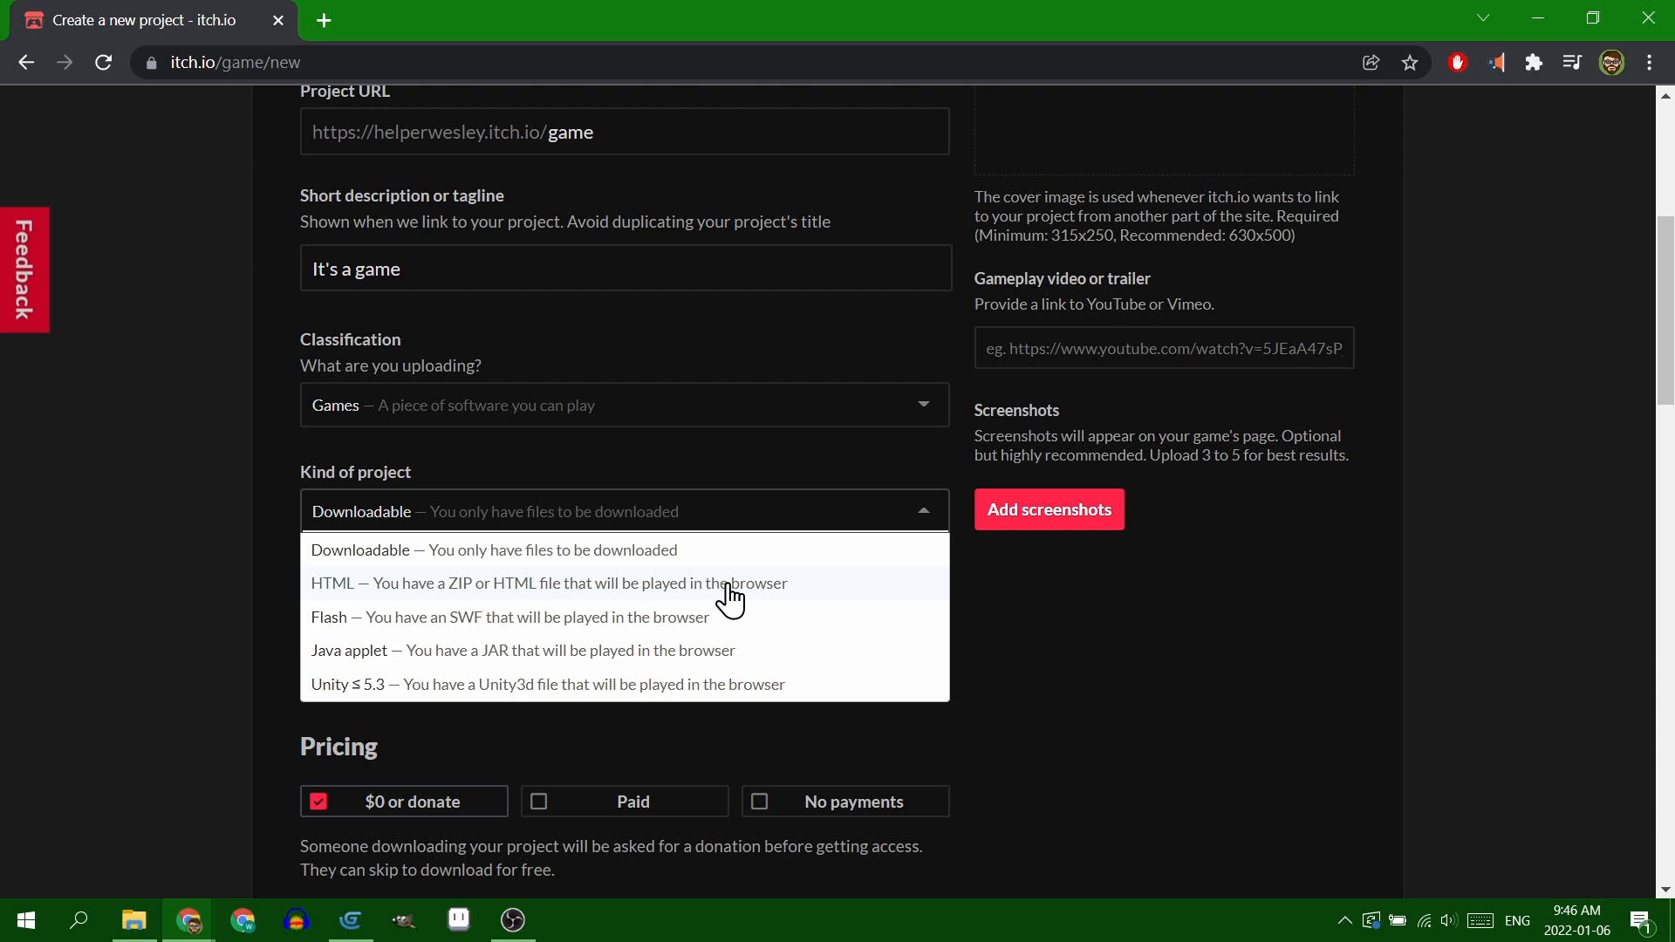
pyautogui.click(813, 584)
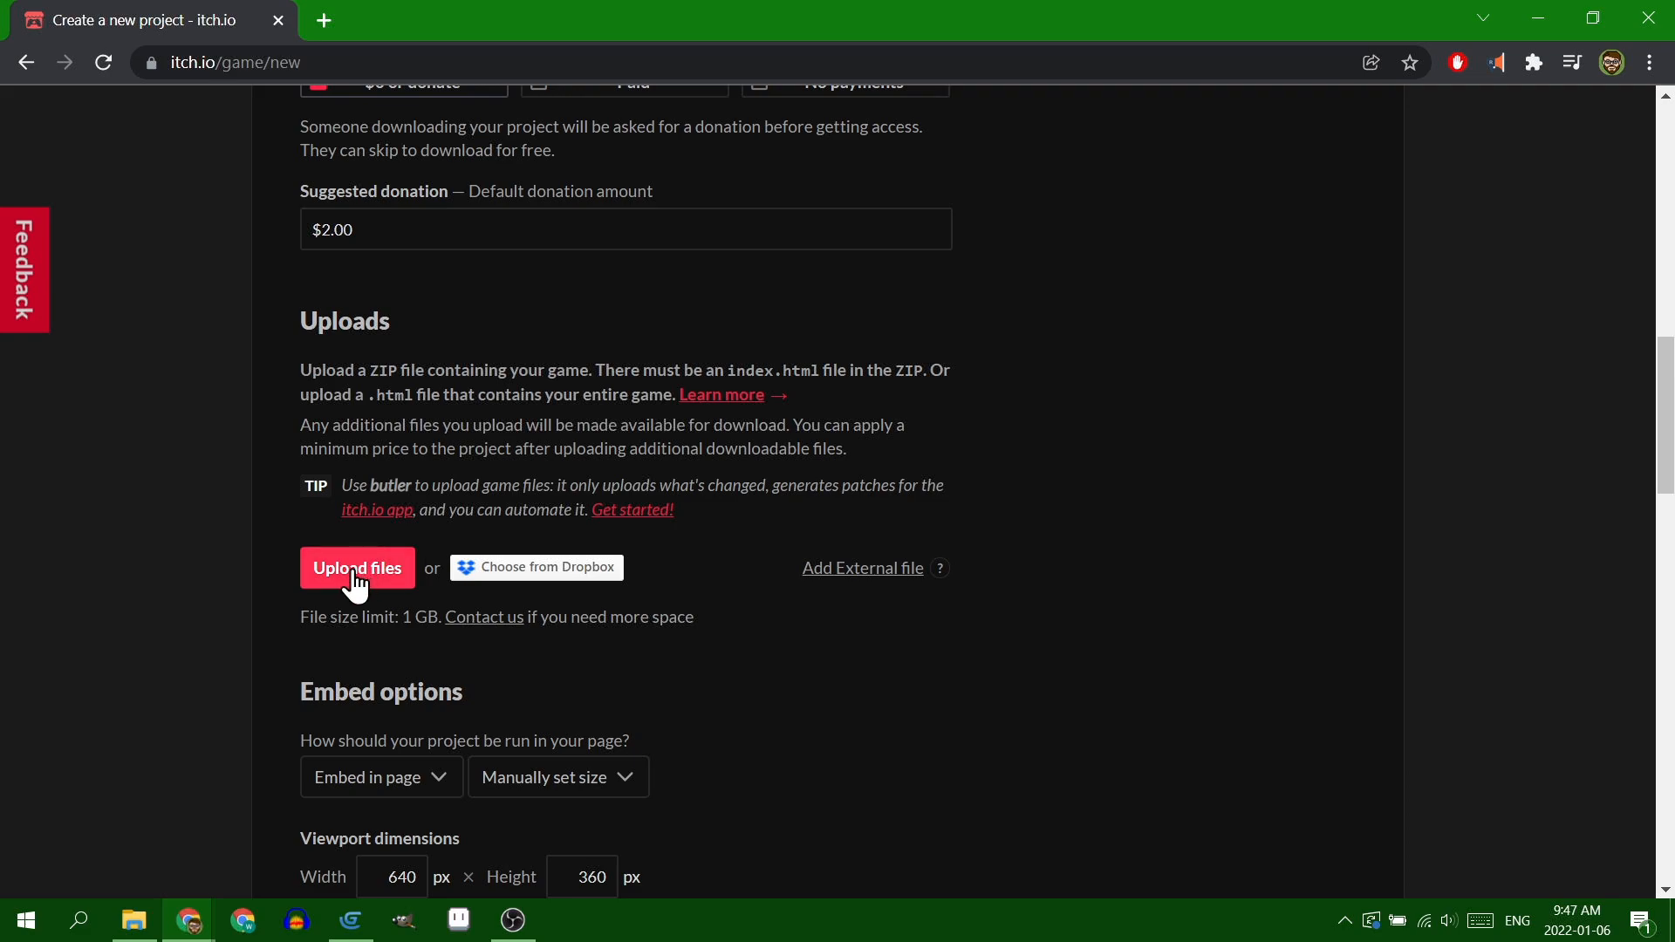
# - Upload the zipped Game file from the desktop to the project and set its file type to Other
pyautogui.click(356, 569)
pyautogui.click(776, 462)
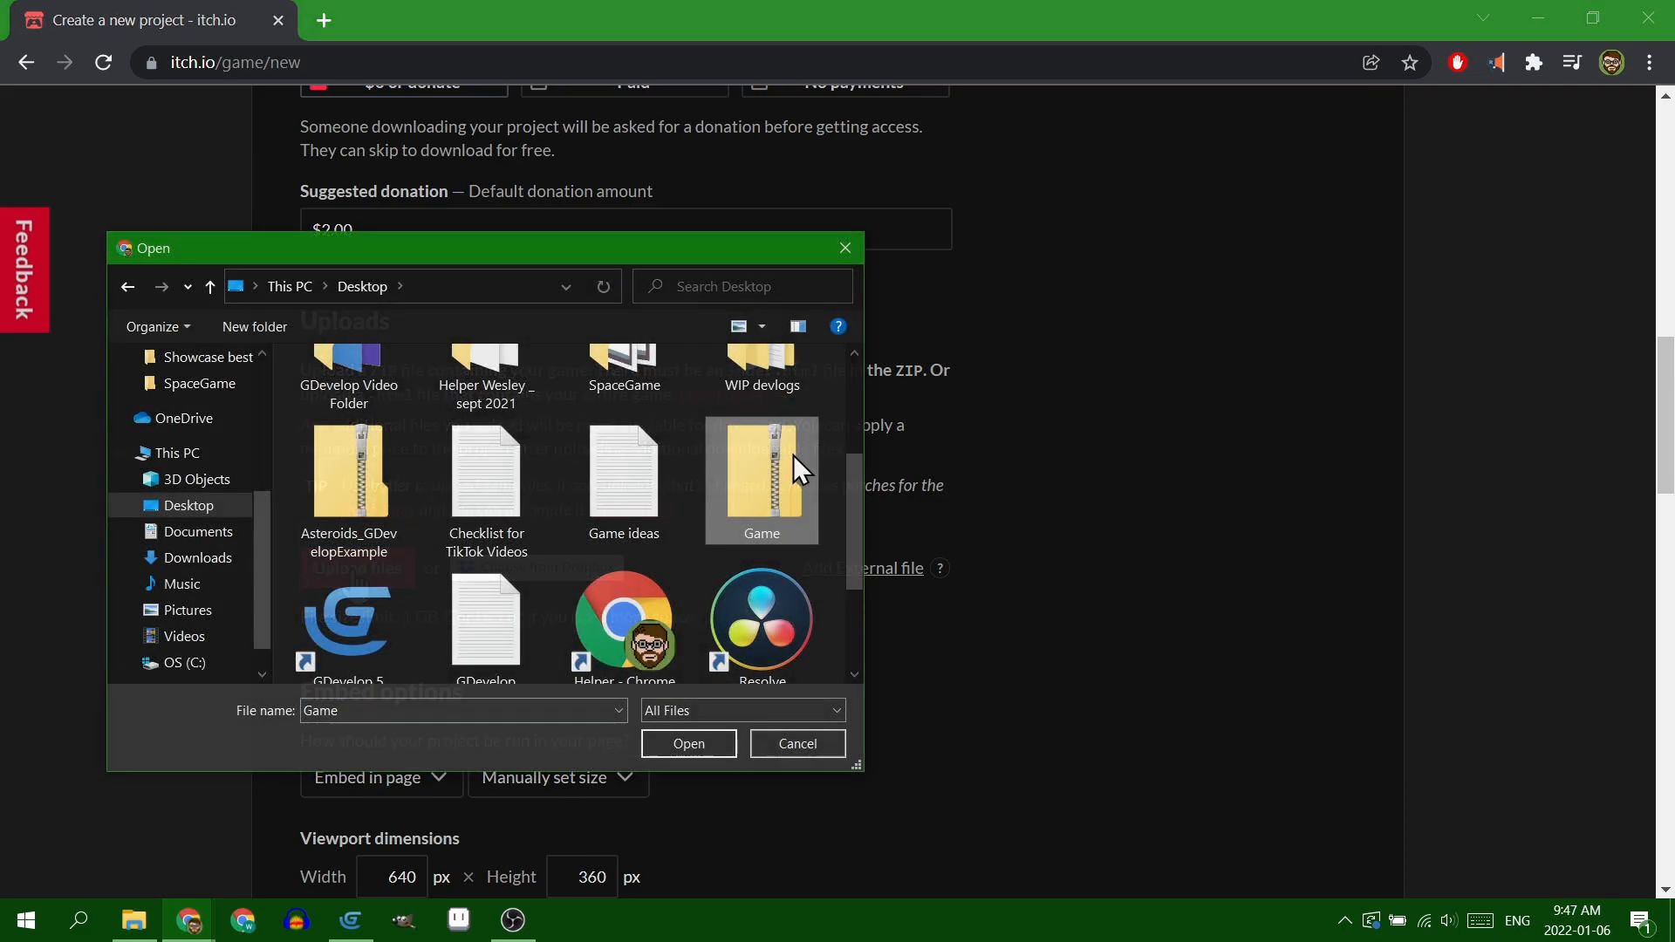
pyautogui.click(715, 741)
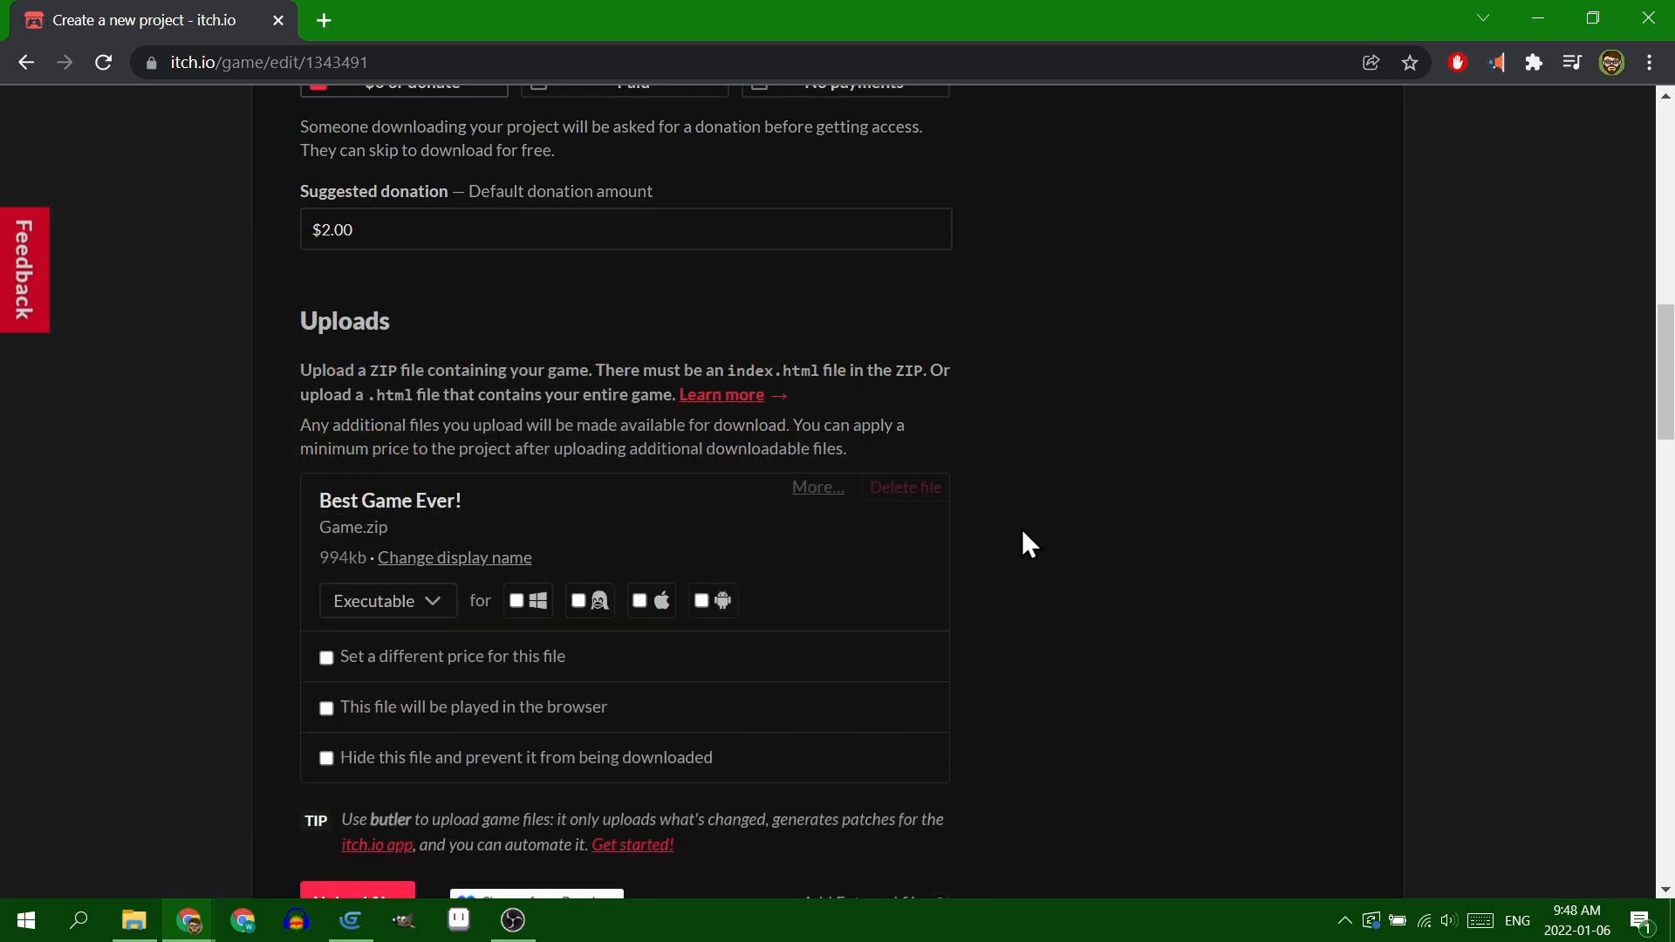
pyautogui.click(430, 602)
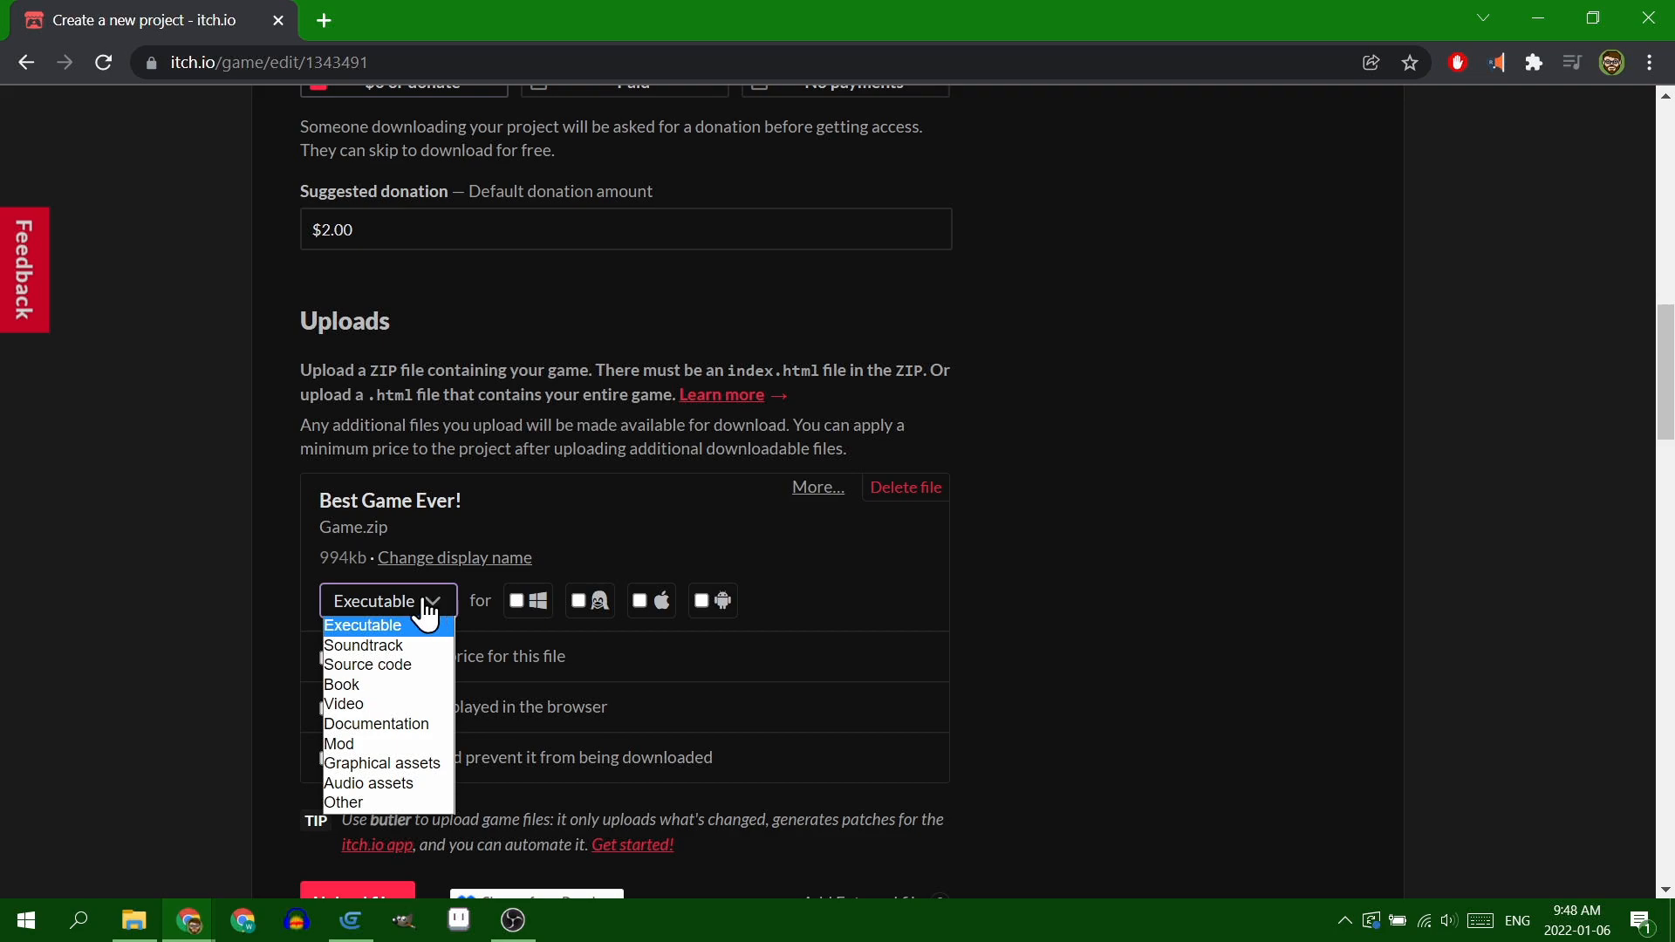
pyautogui.click(367, 802)
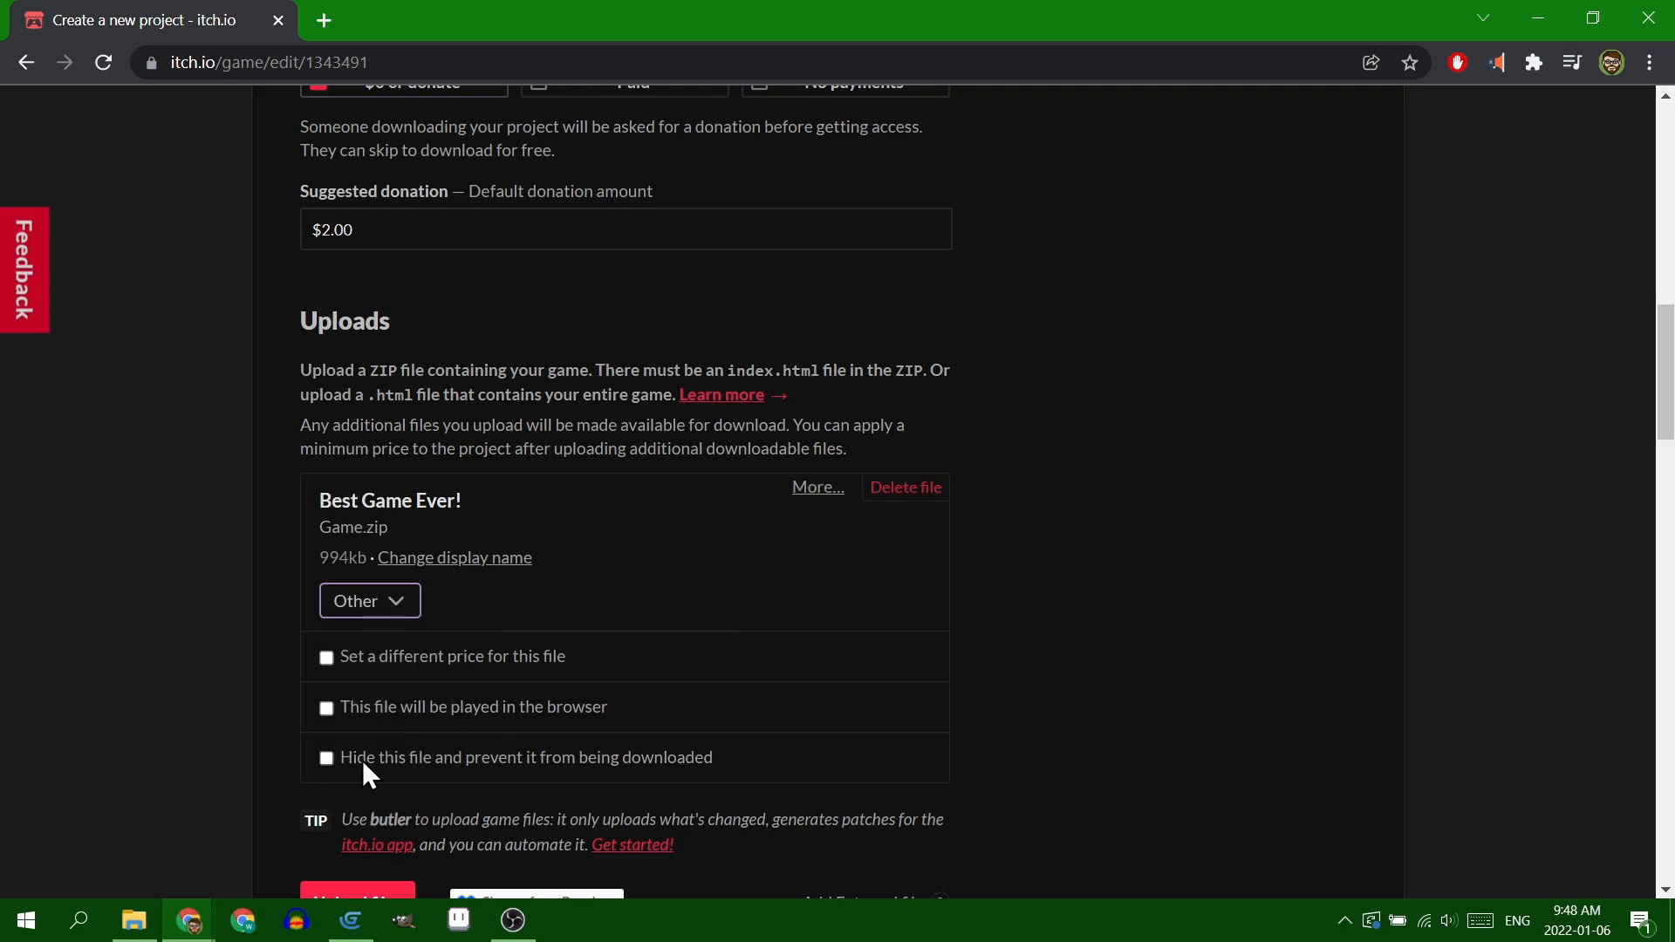
# - Mark Game.zip as a file played in the browser and enable the fullscreen button for the embed
pyautogui.click(327, 707)
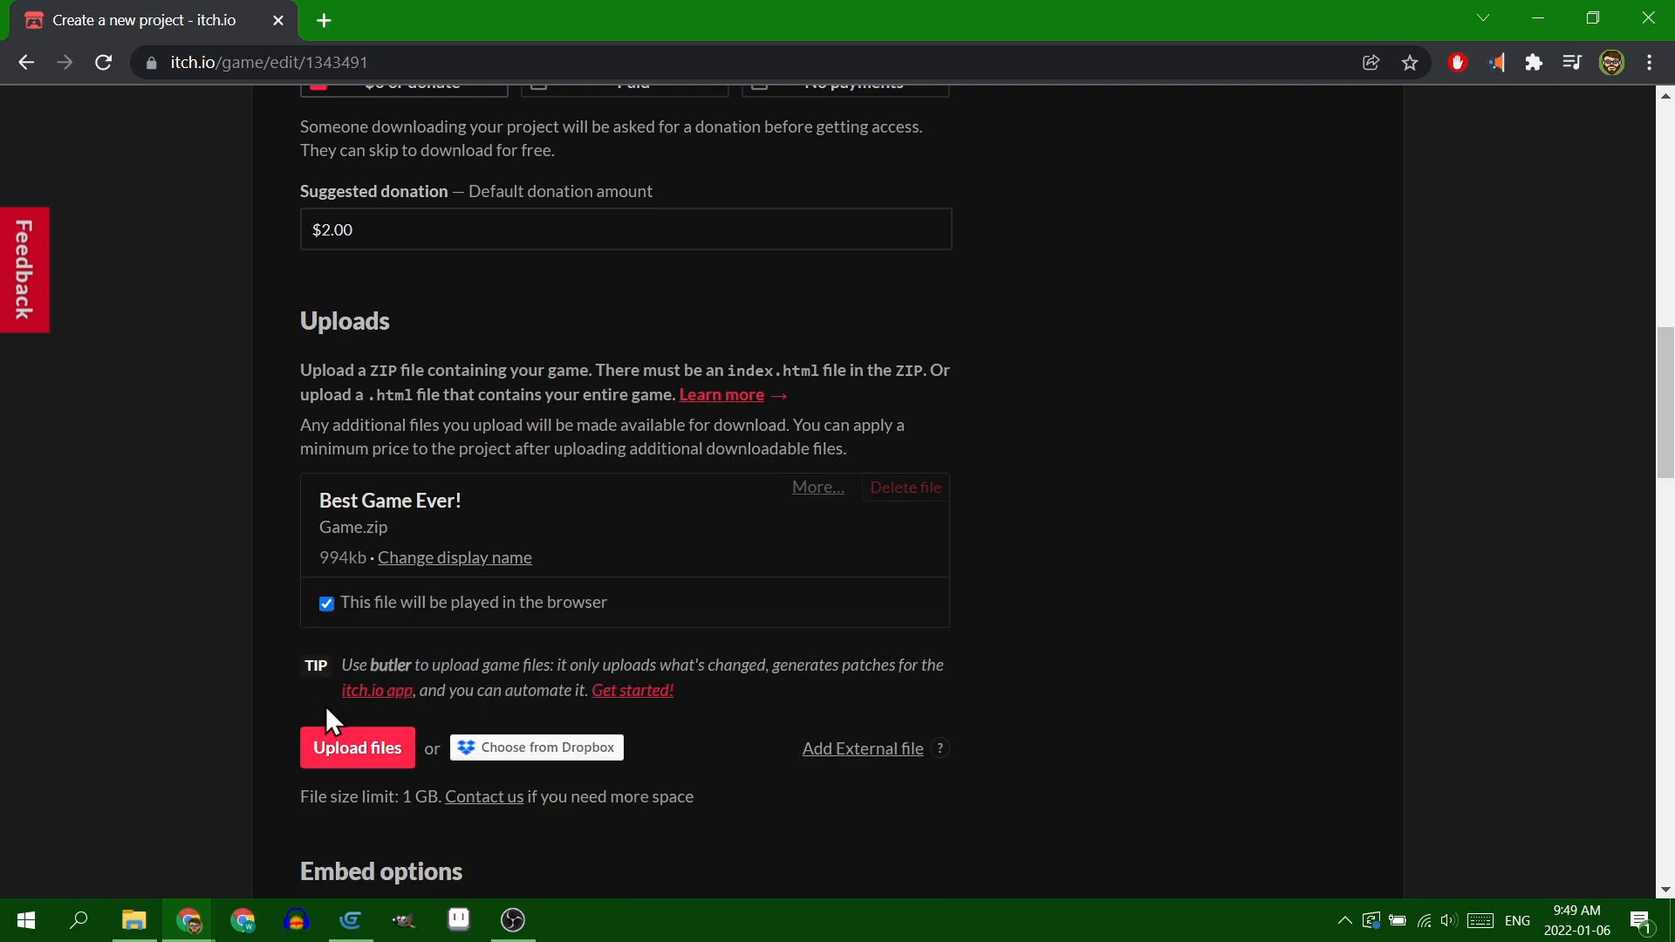
pyautogui.scroll(-8, 1034, 585)
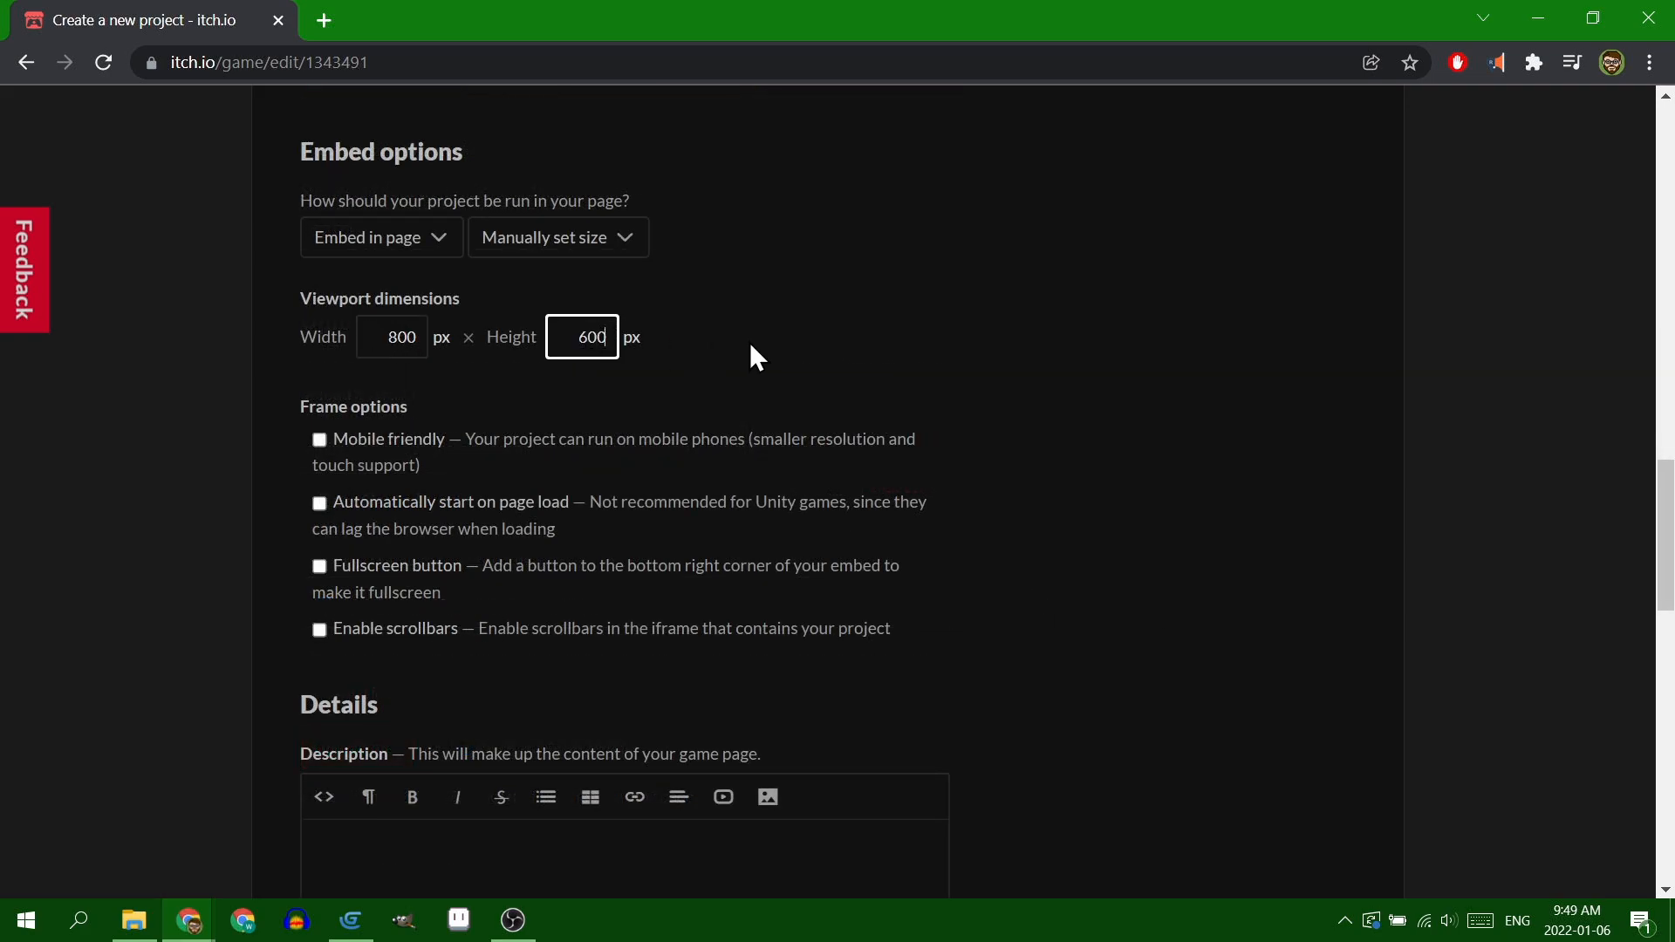
pyautogui.click(755, 342)
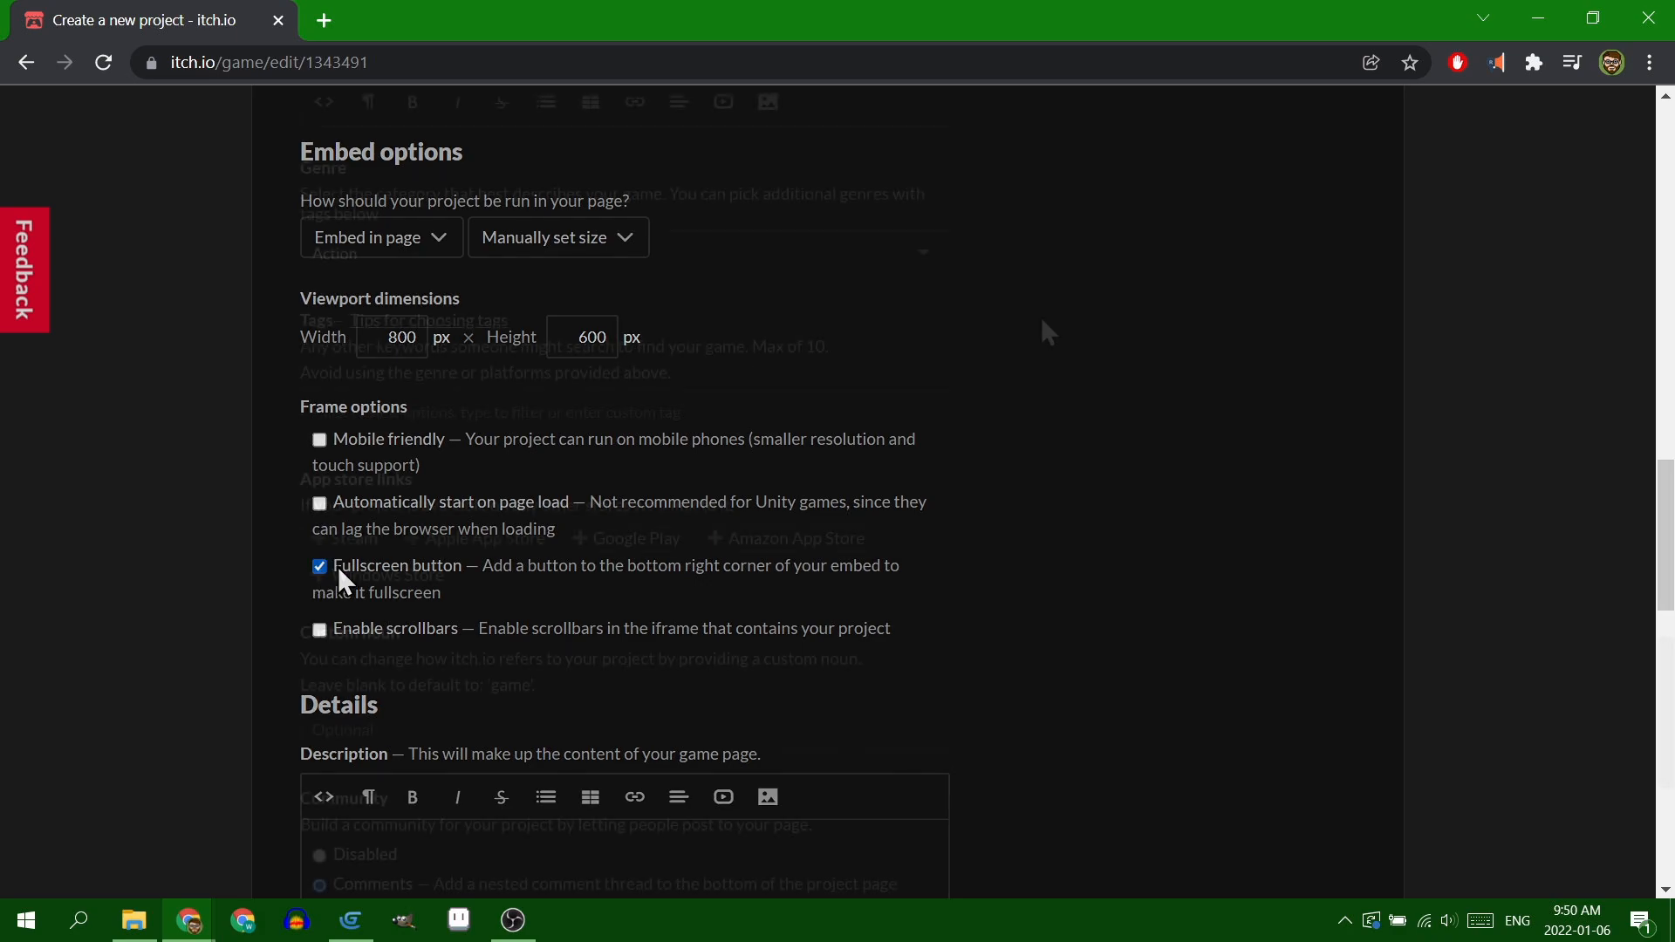
# - Add the tags best, game and ever to the project
pyautogui.scroll(-8, 338, 567)
pyautogui.click(564, 411)
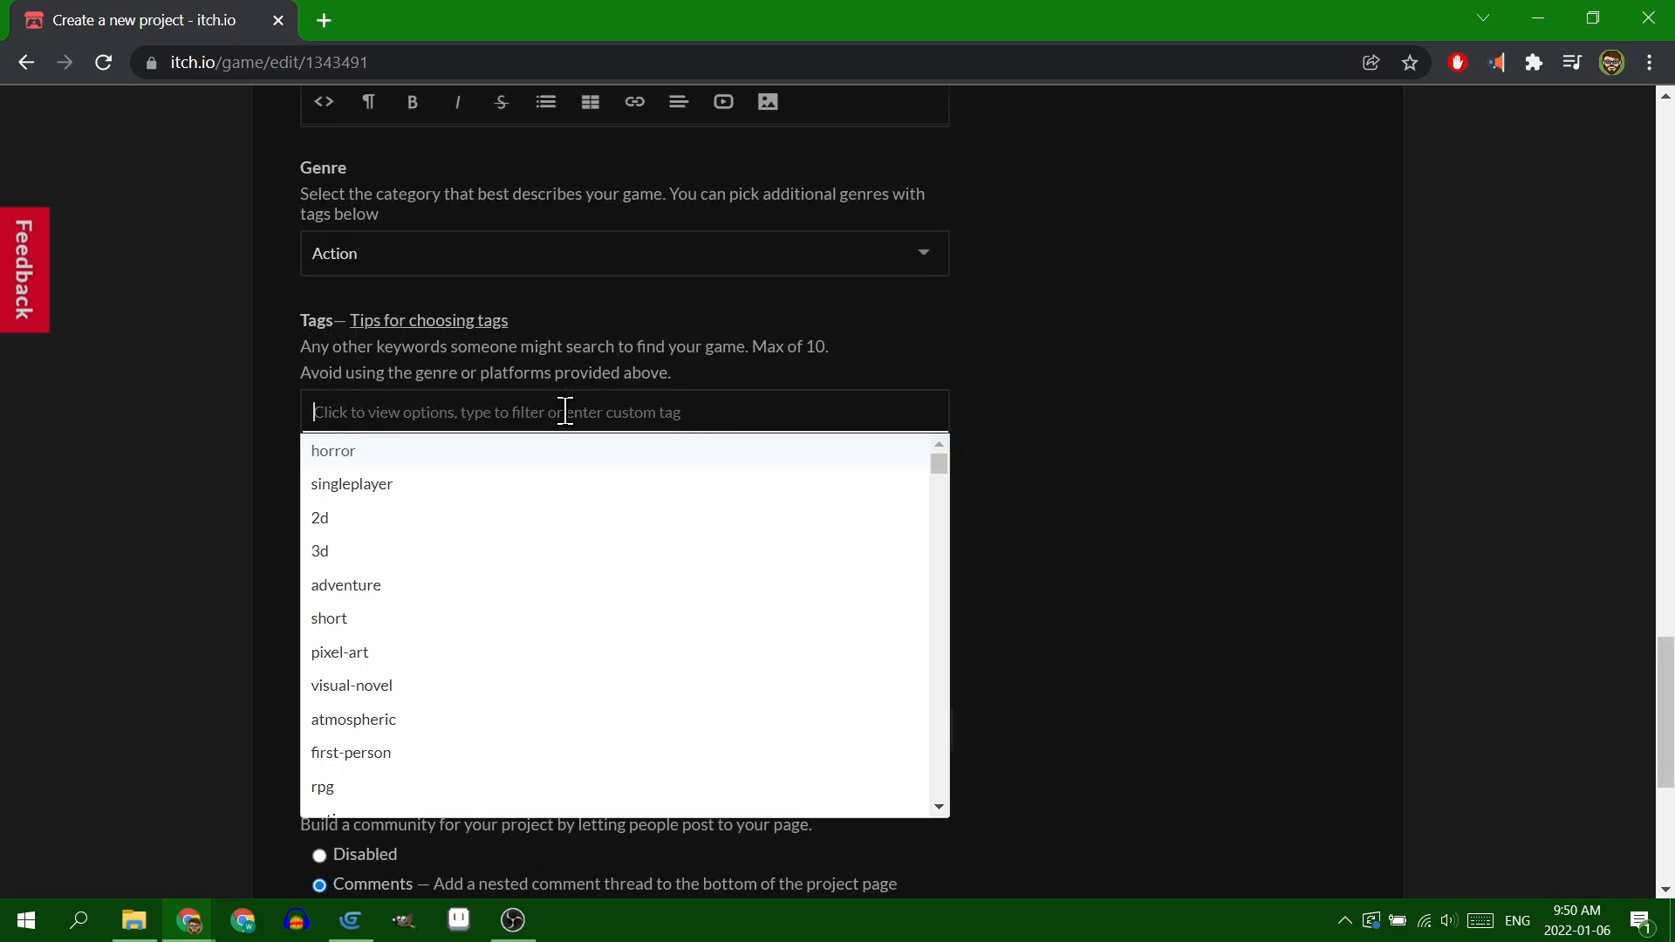
pyautogui.write('ever')
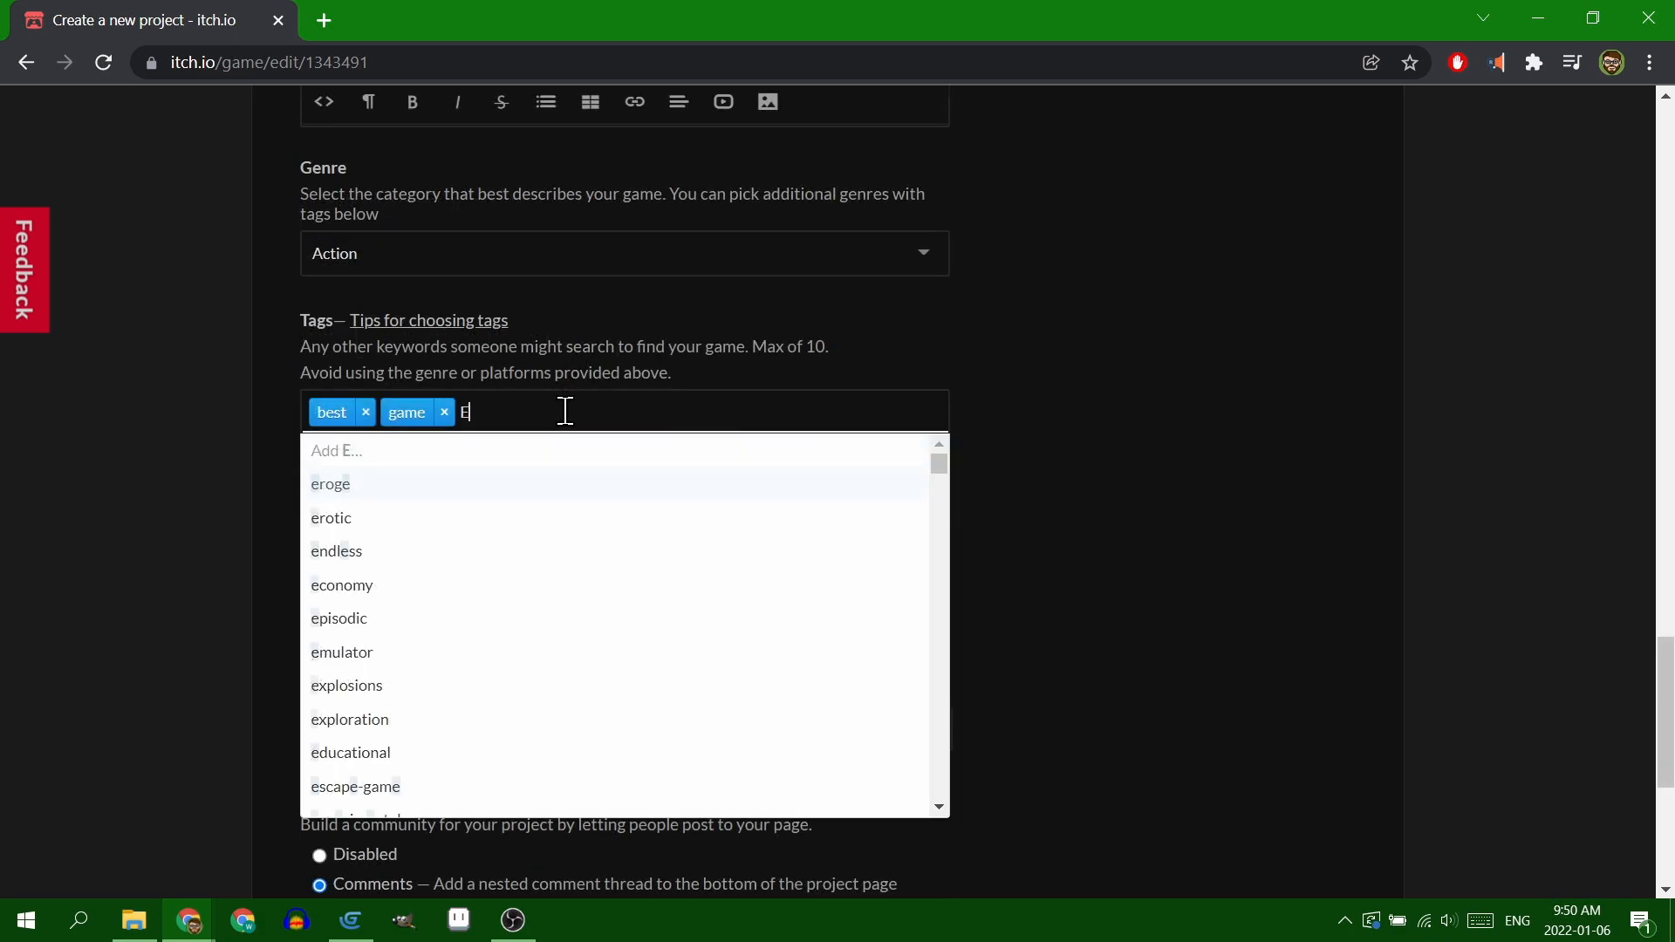
pyautogui.press('Return')
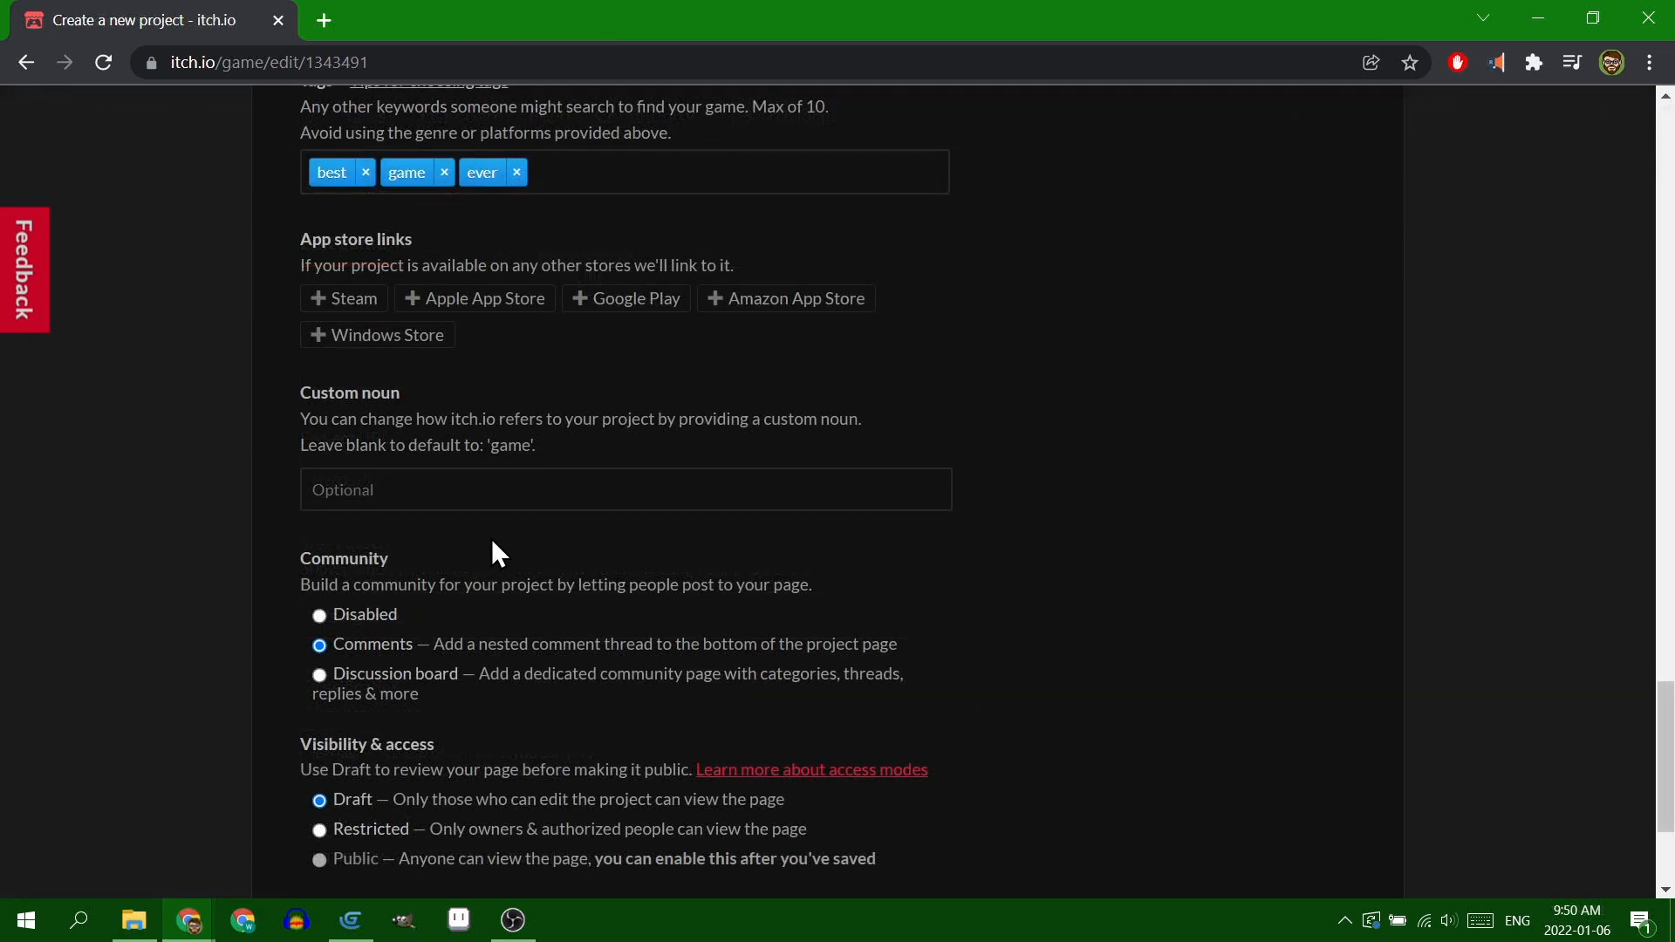
# - Restrict the project's visibility, also allow a password to view the page, and enter the page password
pyautogui.scroll(-3, 493, 554)
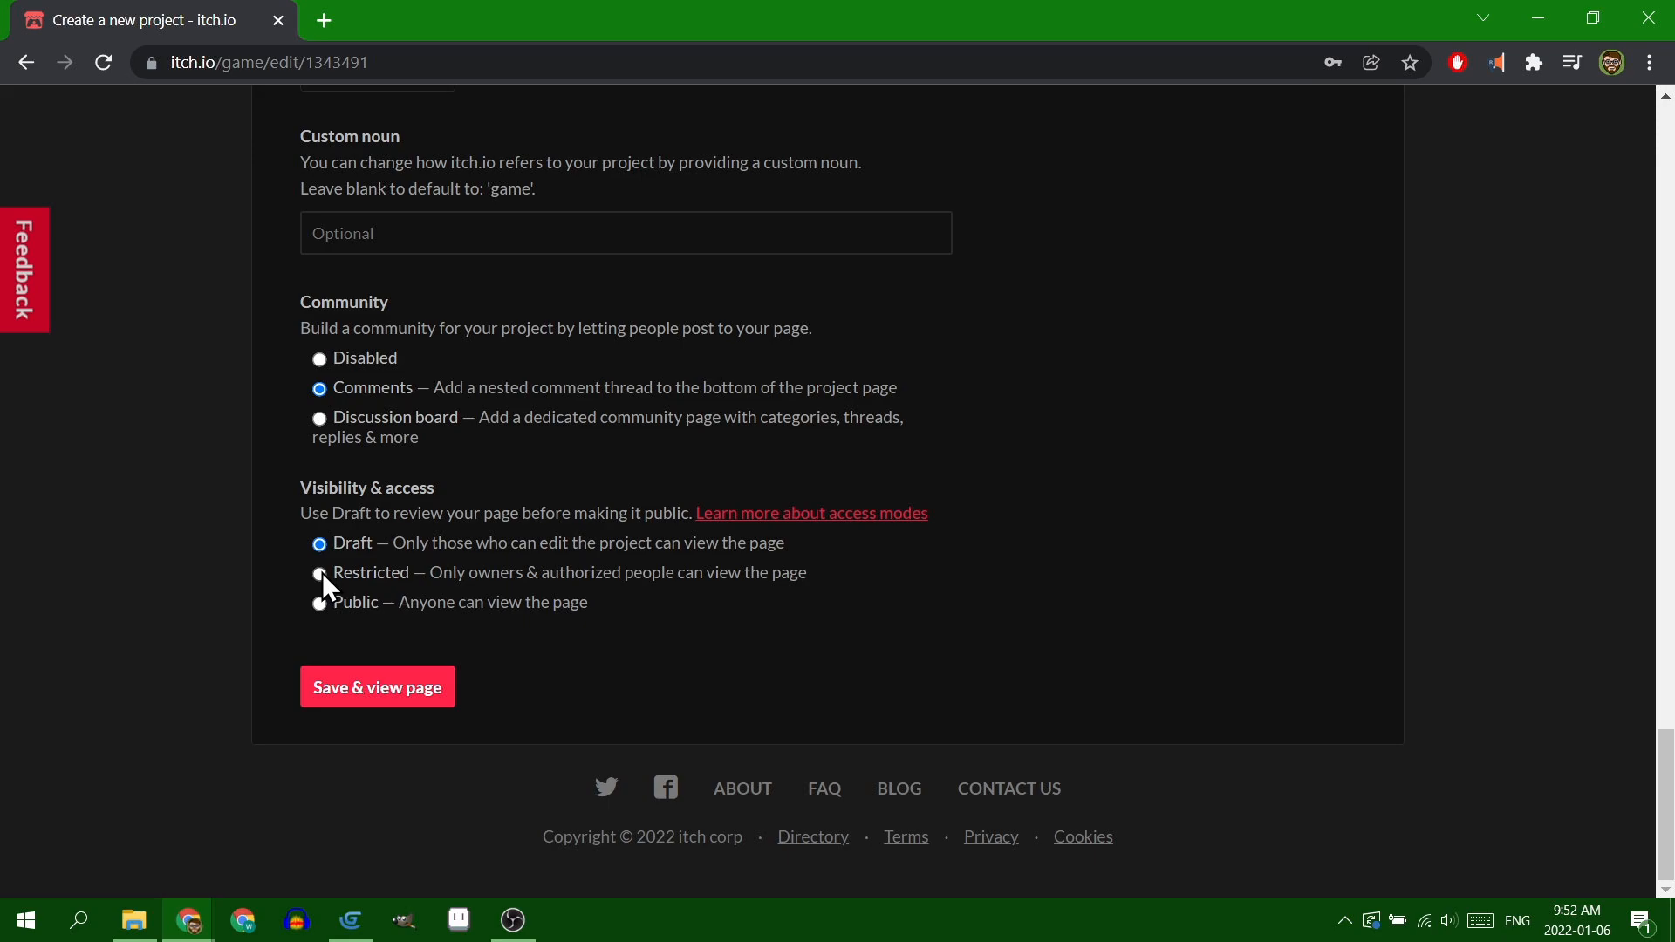
pyautogui.click(319, 573)
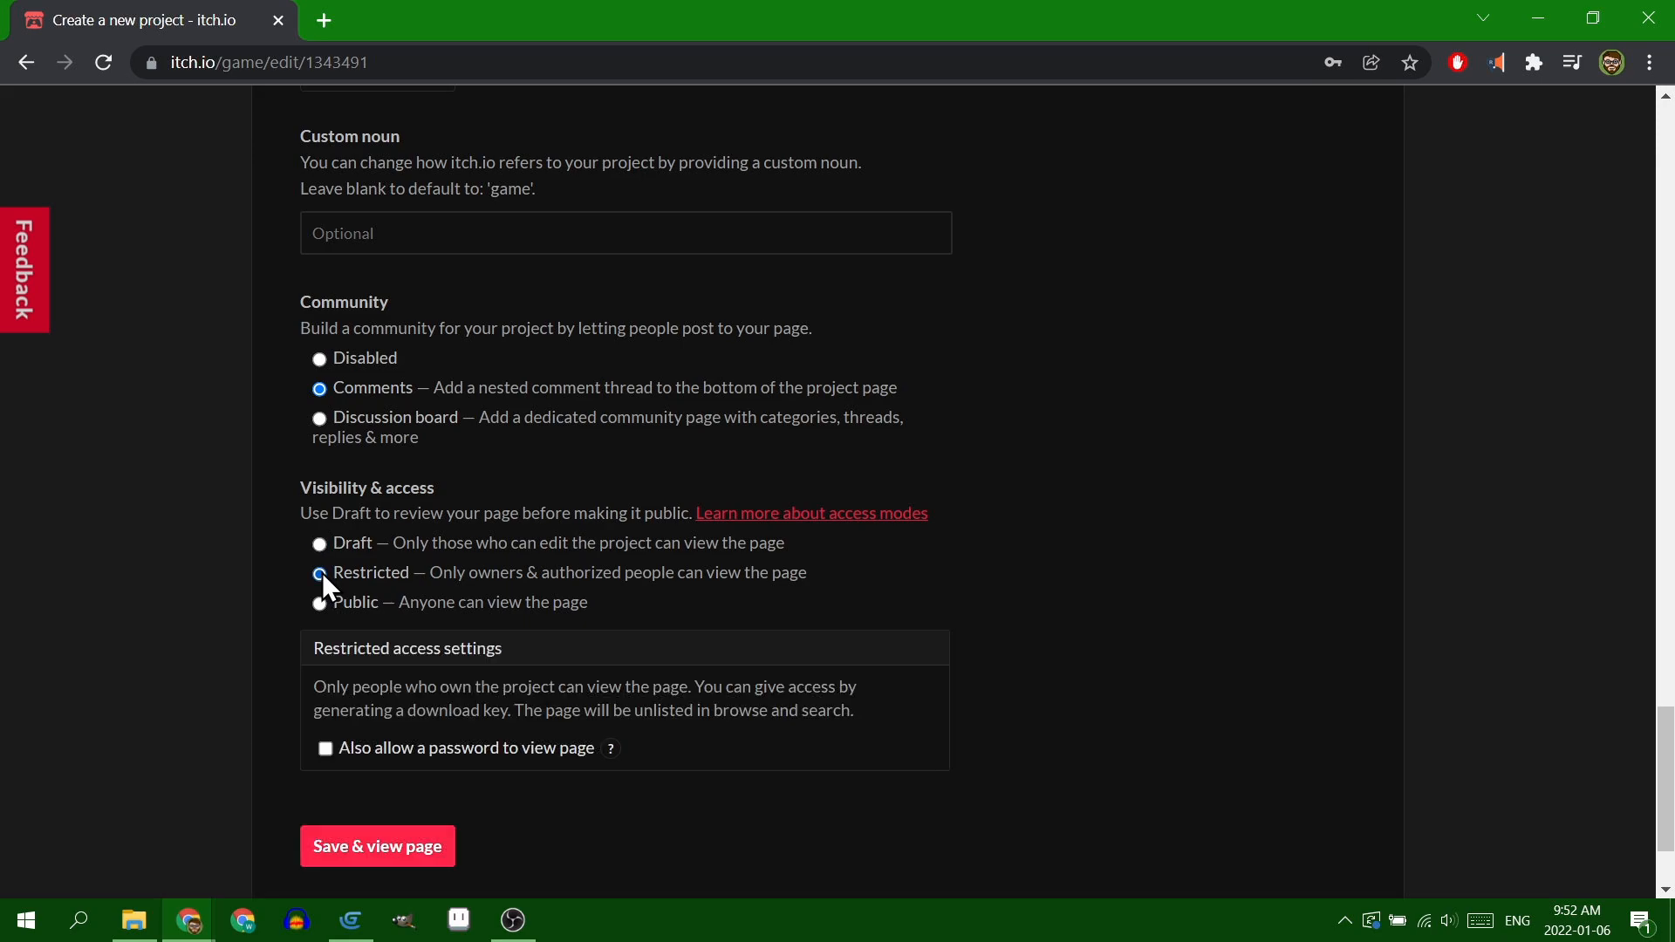
pyautogui.click(326, 749)
pyautogui.scroll(-3, 635, 691)
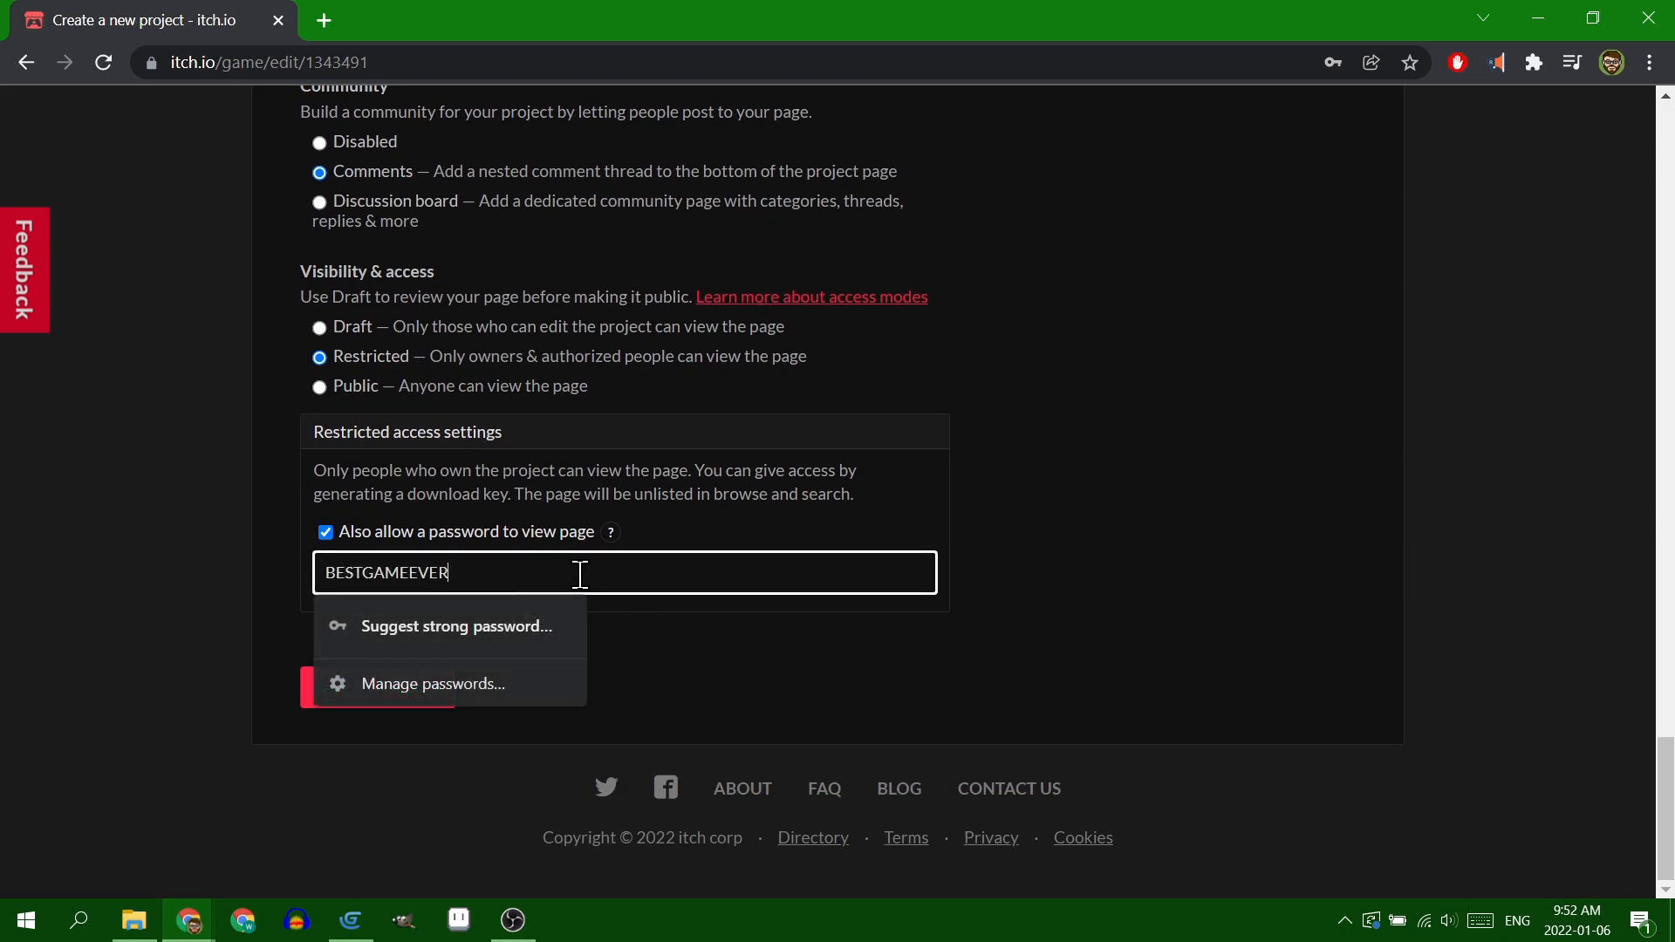
pyautogui.click(1063, 534)
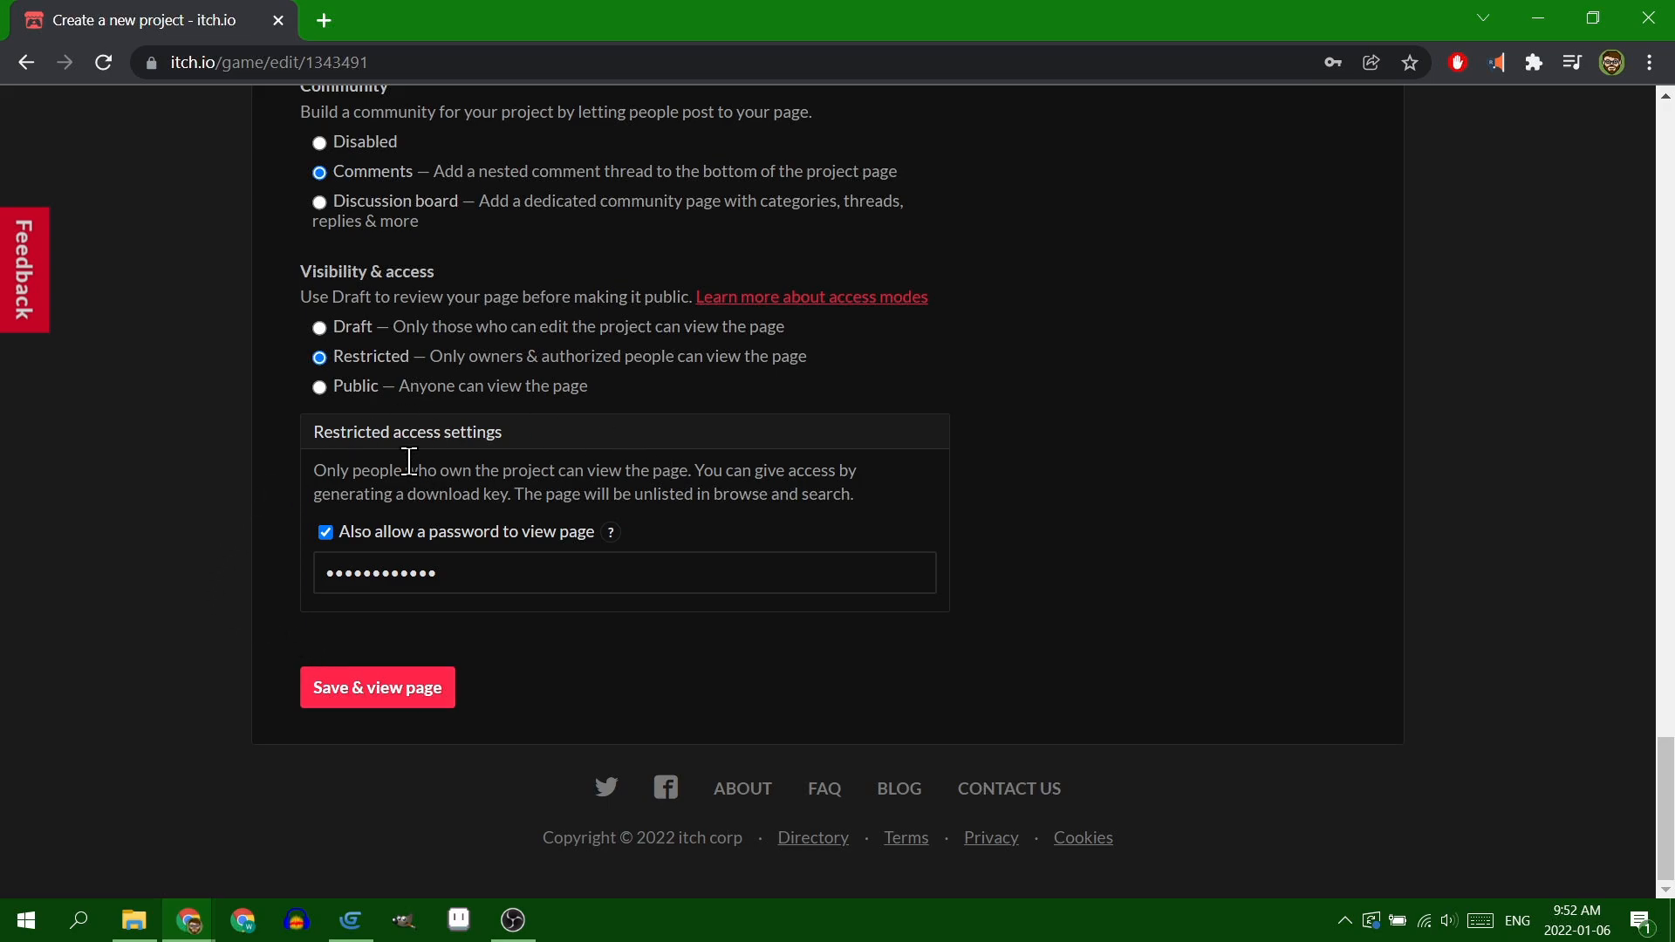
# - Set the project's visibility to Public and disable new downloads and purchases
pyautogui.click(318, 387)
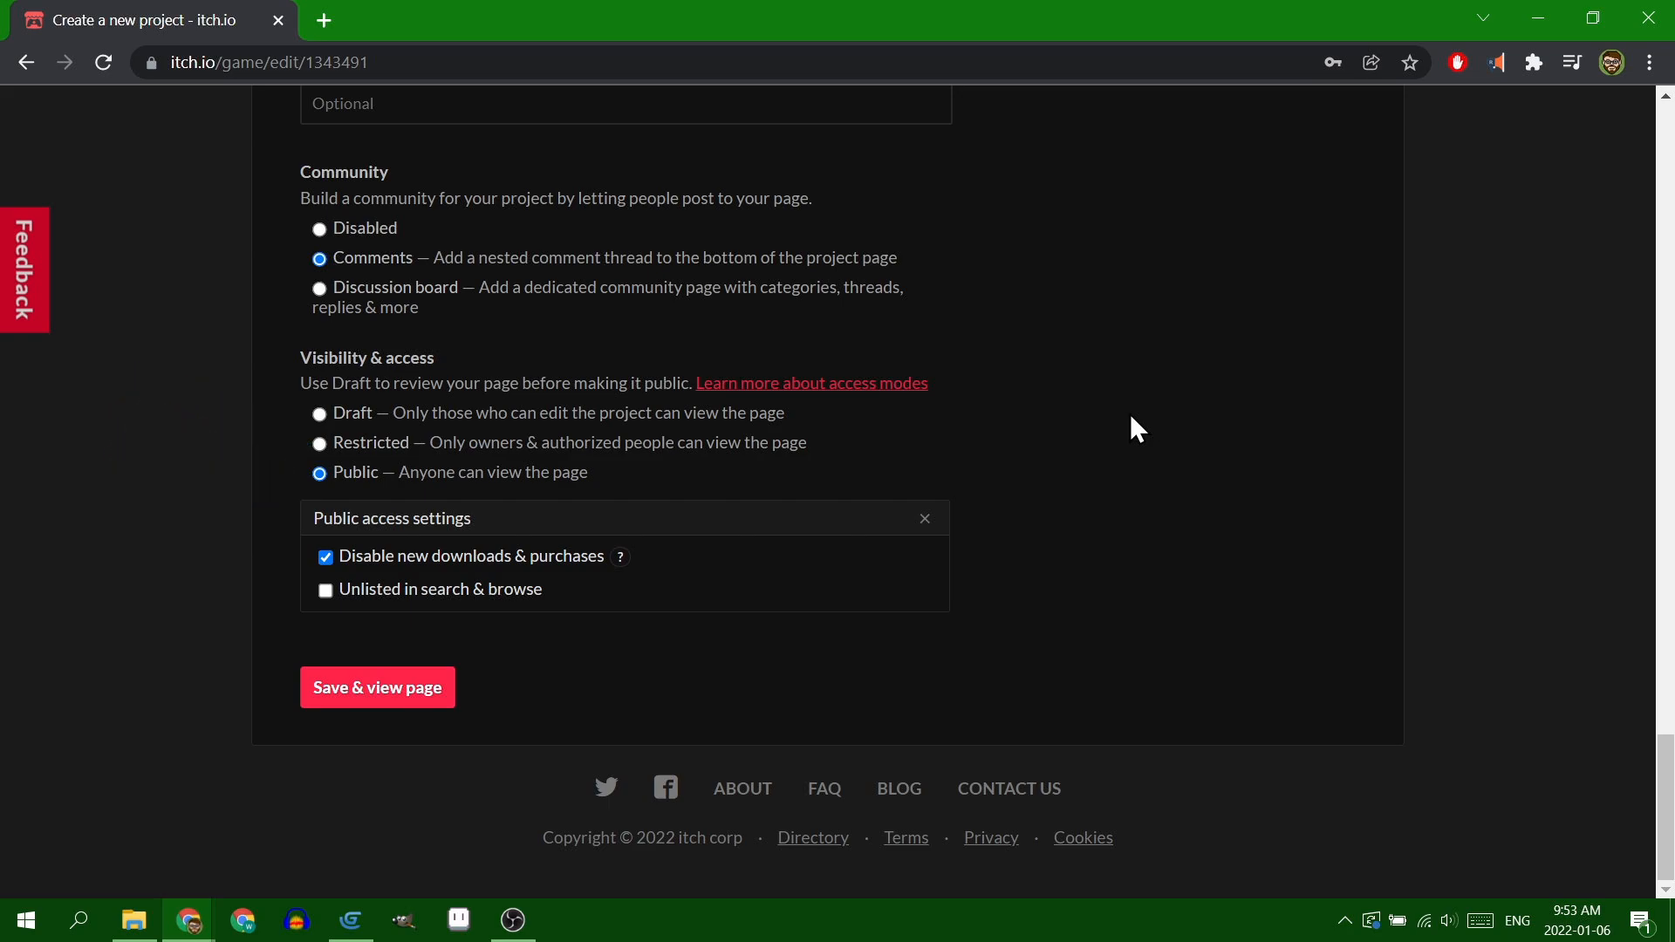
pyautogui.moveTo(620, 564)
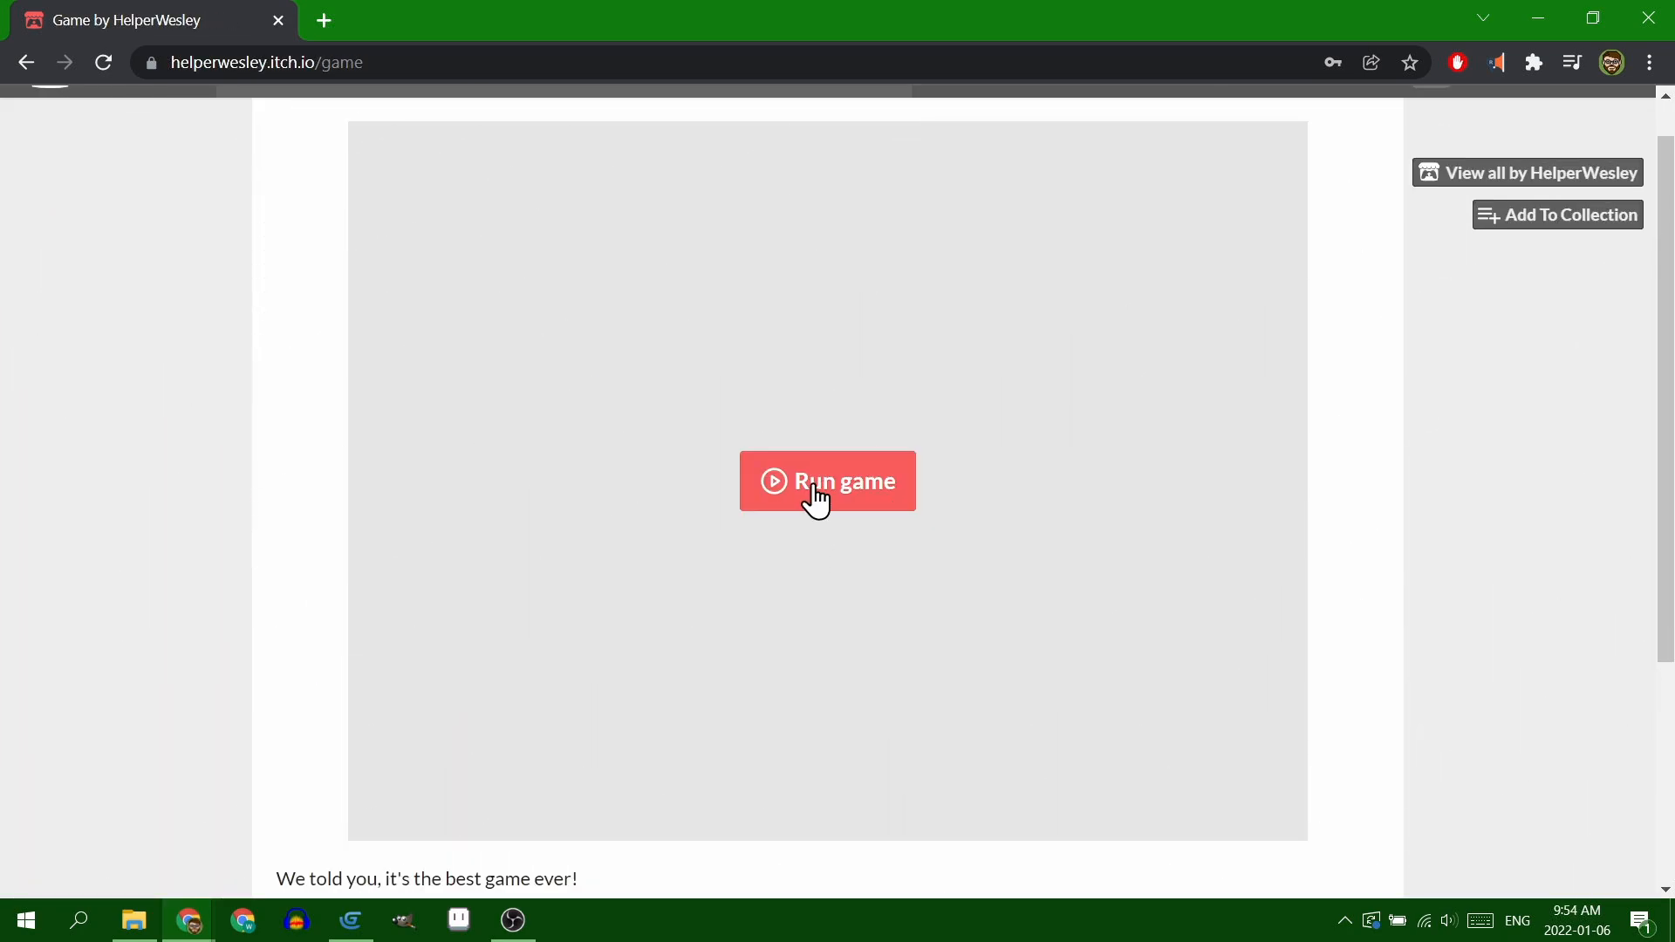
# - Run the game on its project page and test turning and shooting with the ship
pyautogui.click(812, 491)
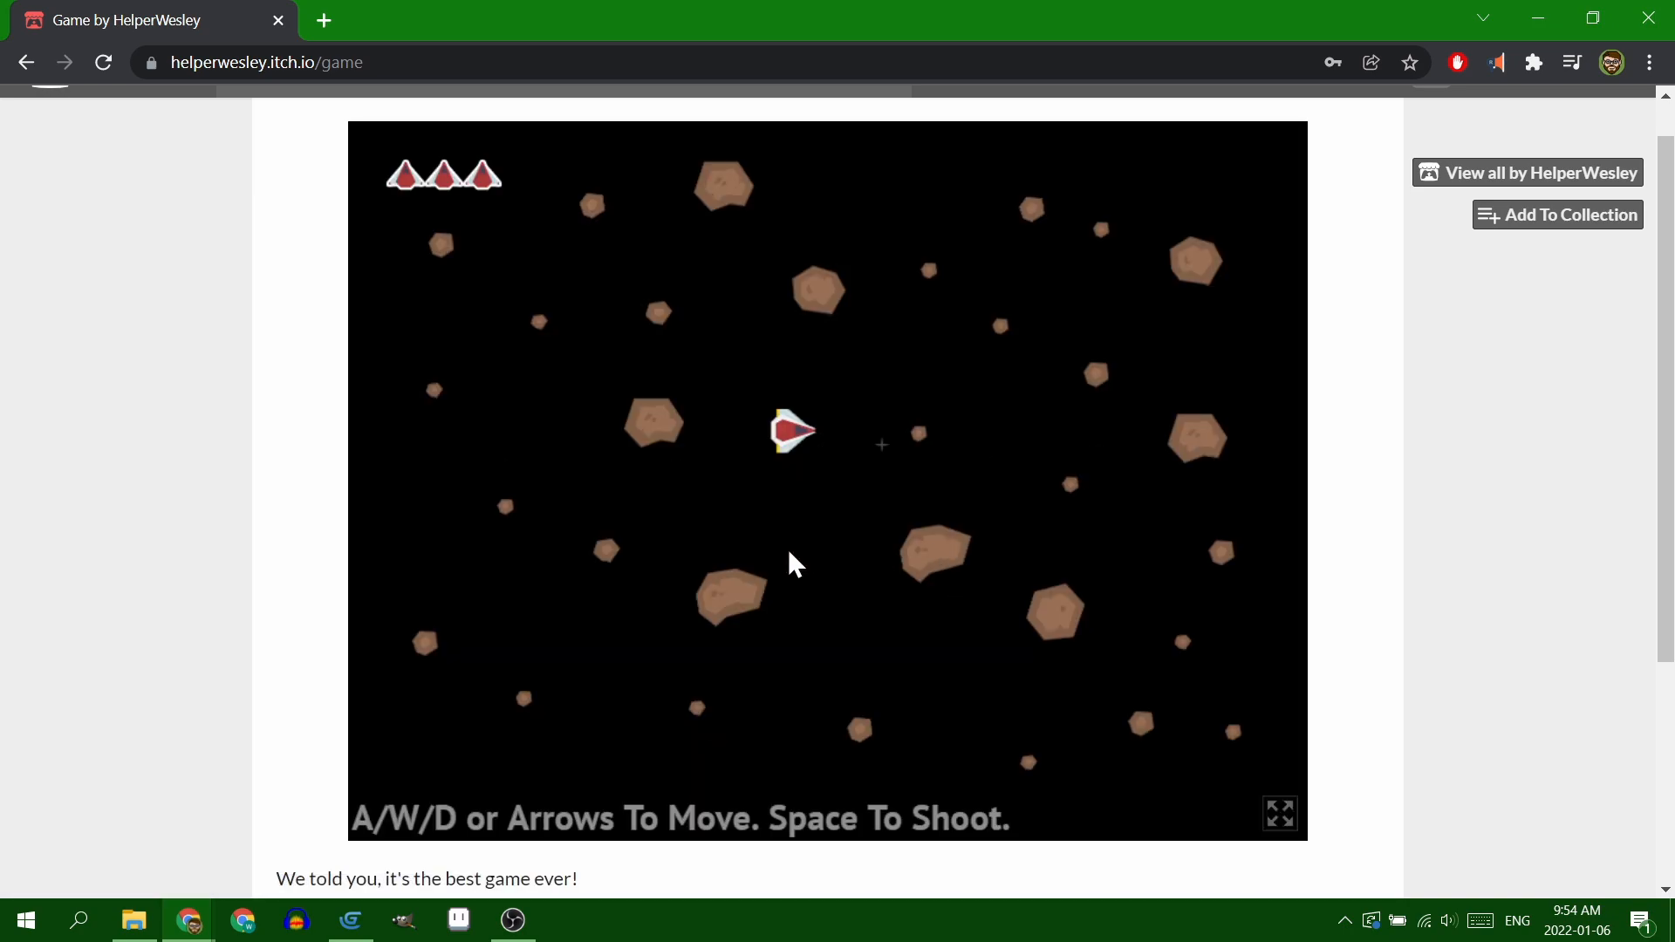
pyautogui.press('Left')
pyautogui.press('space')
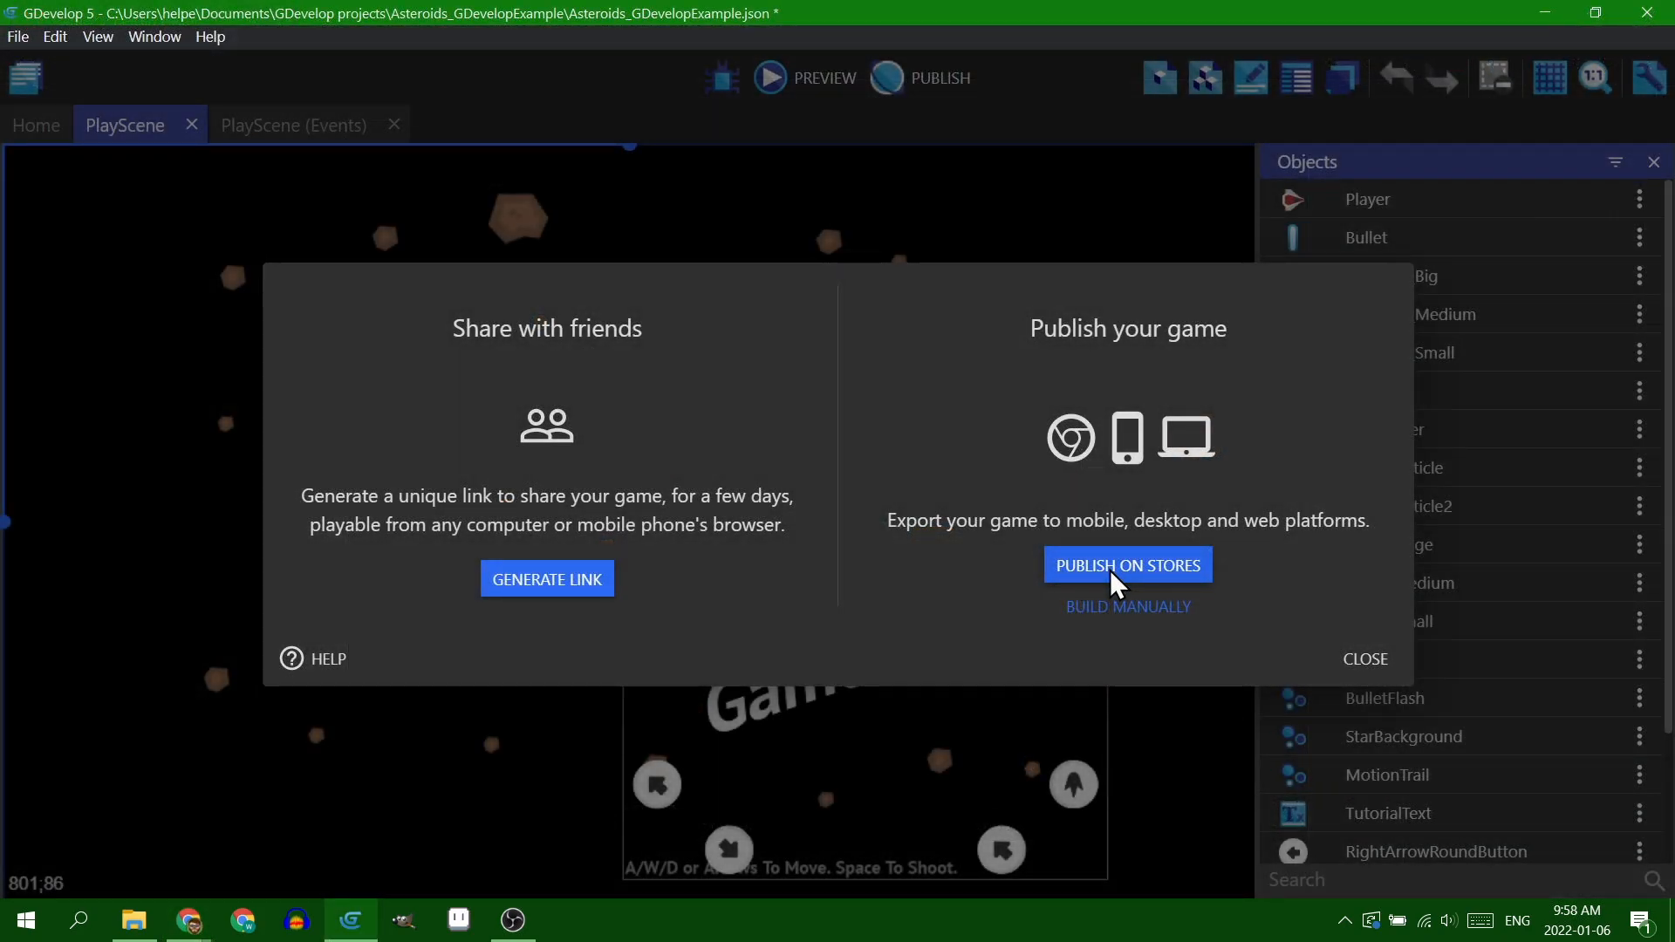
# - Switch to GDevelop, package the game for desktop as a Windows auto-installer file, and request weekly game stats
pyautogui.click(1110, 567)
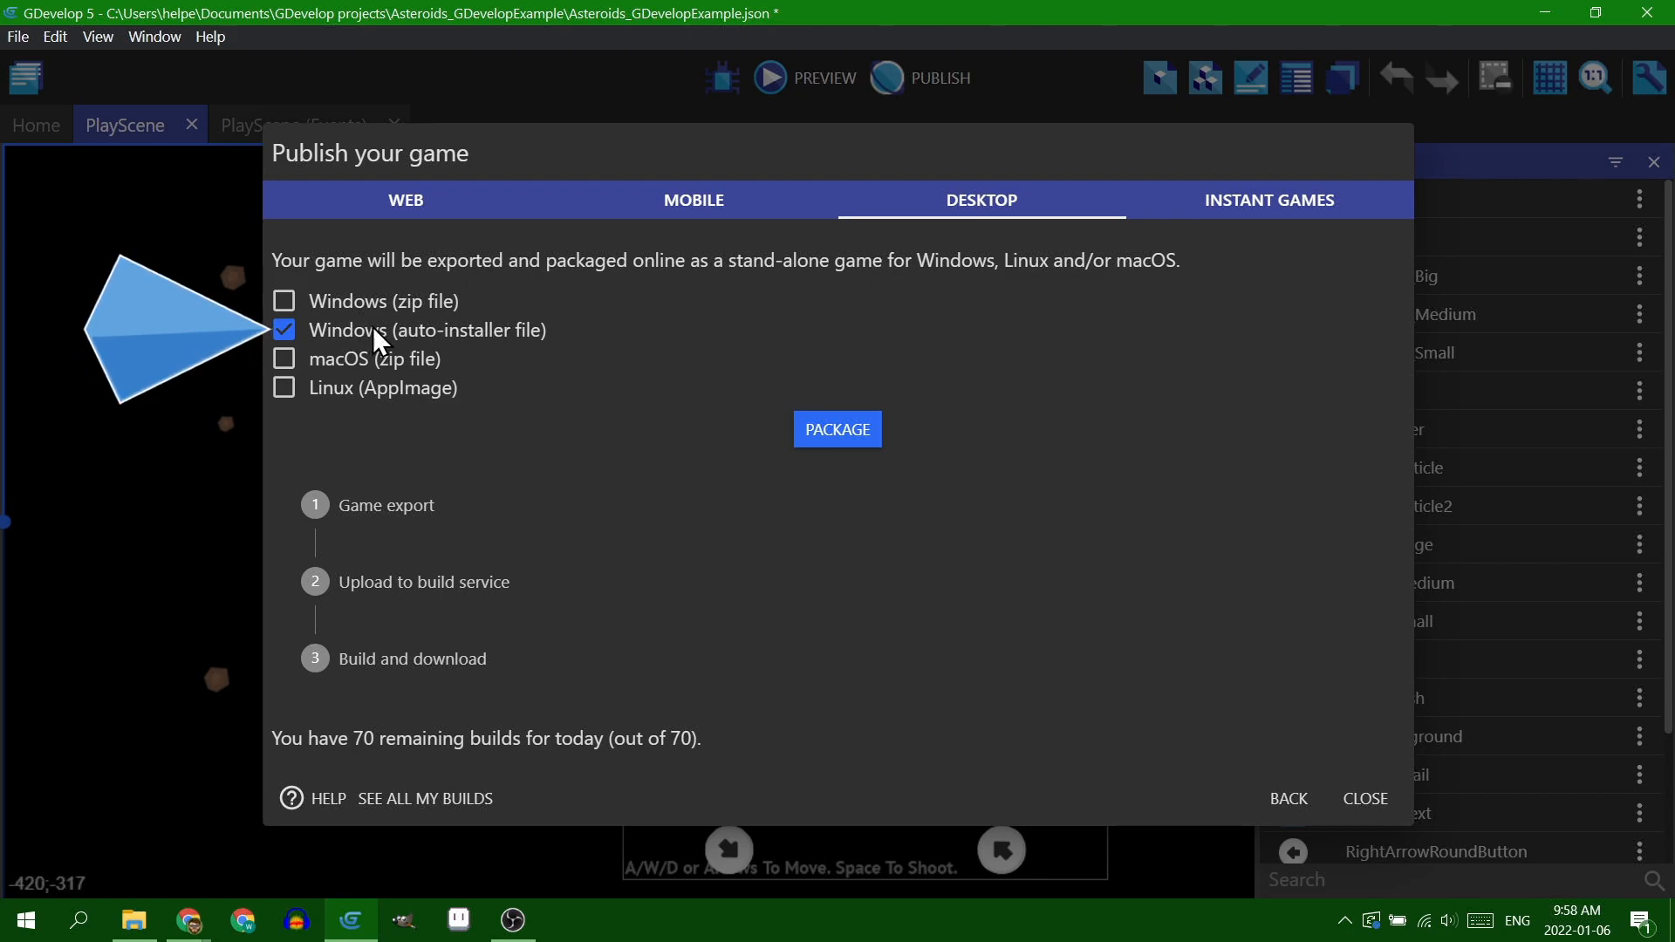
pyautogui.click(850, 432)
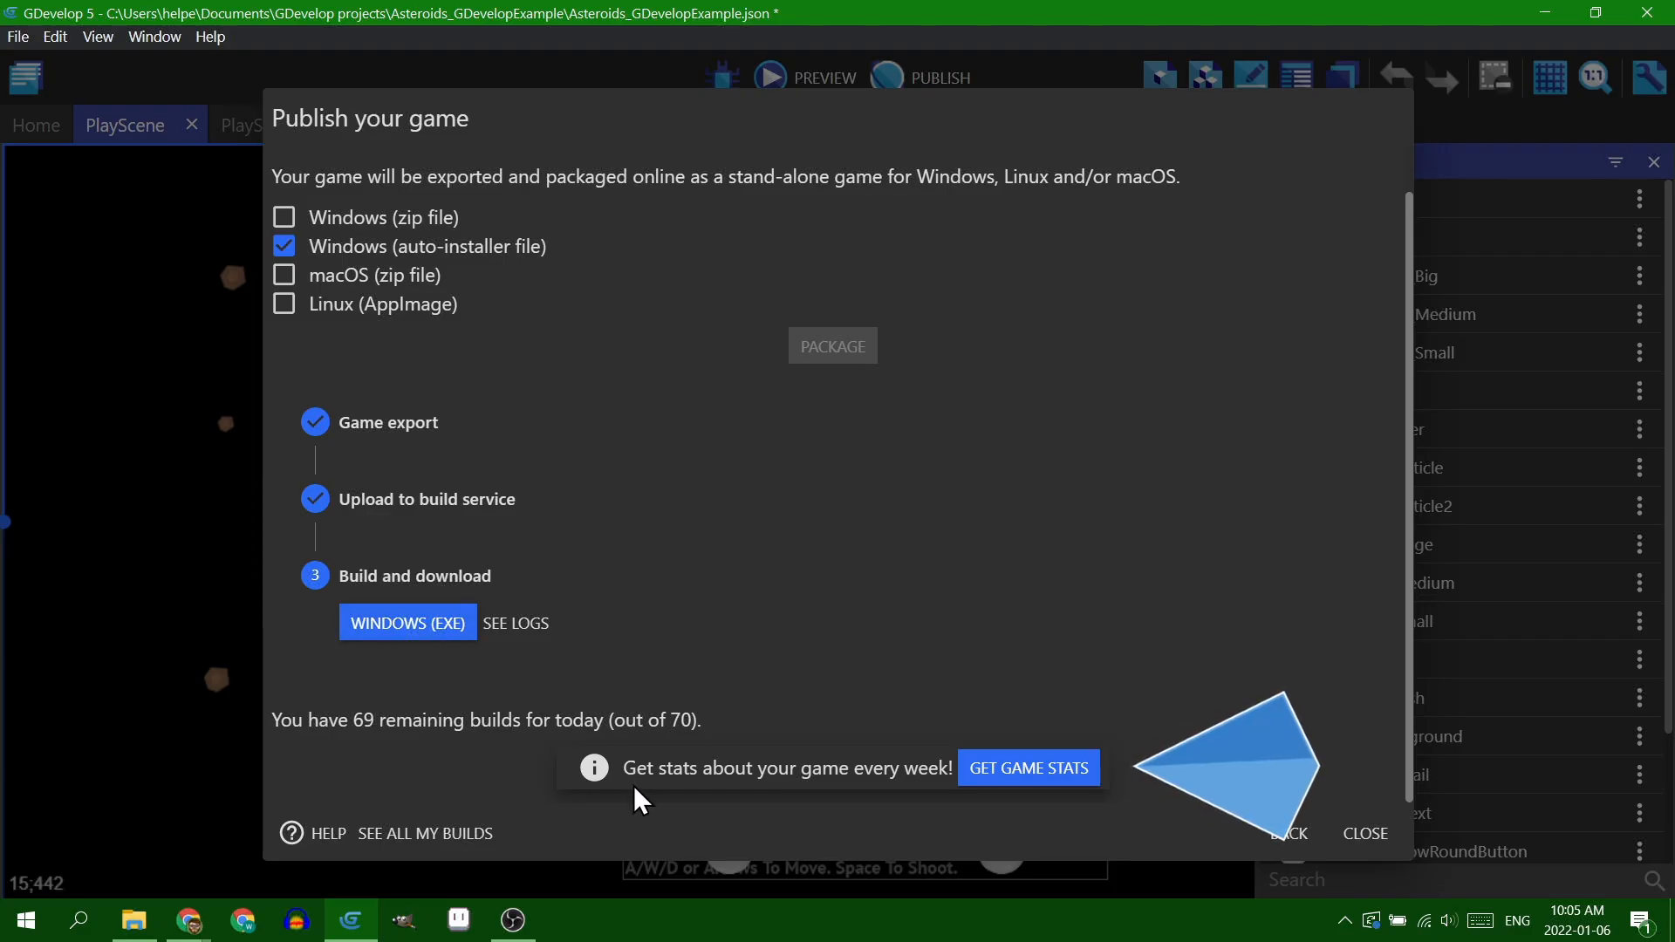
pyautogui.click(1031, 771)
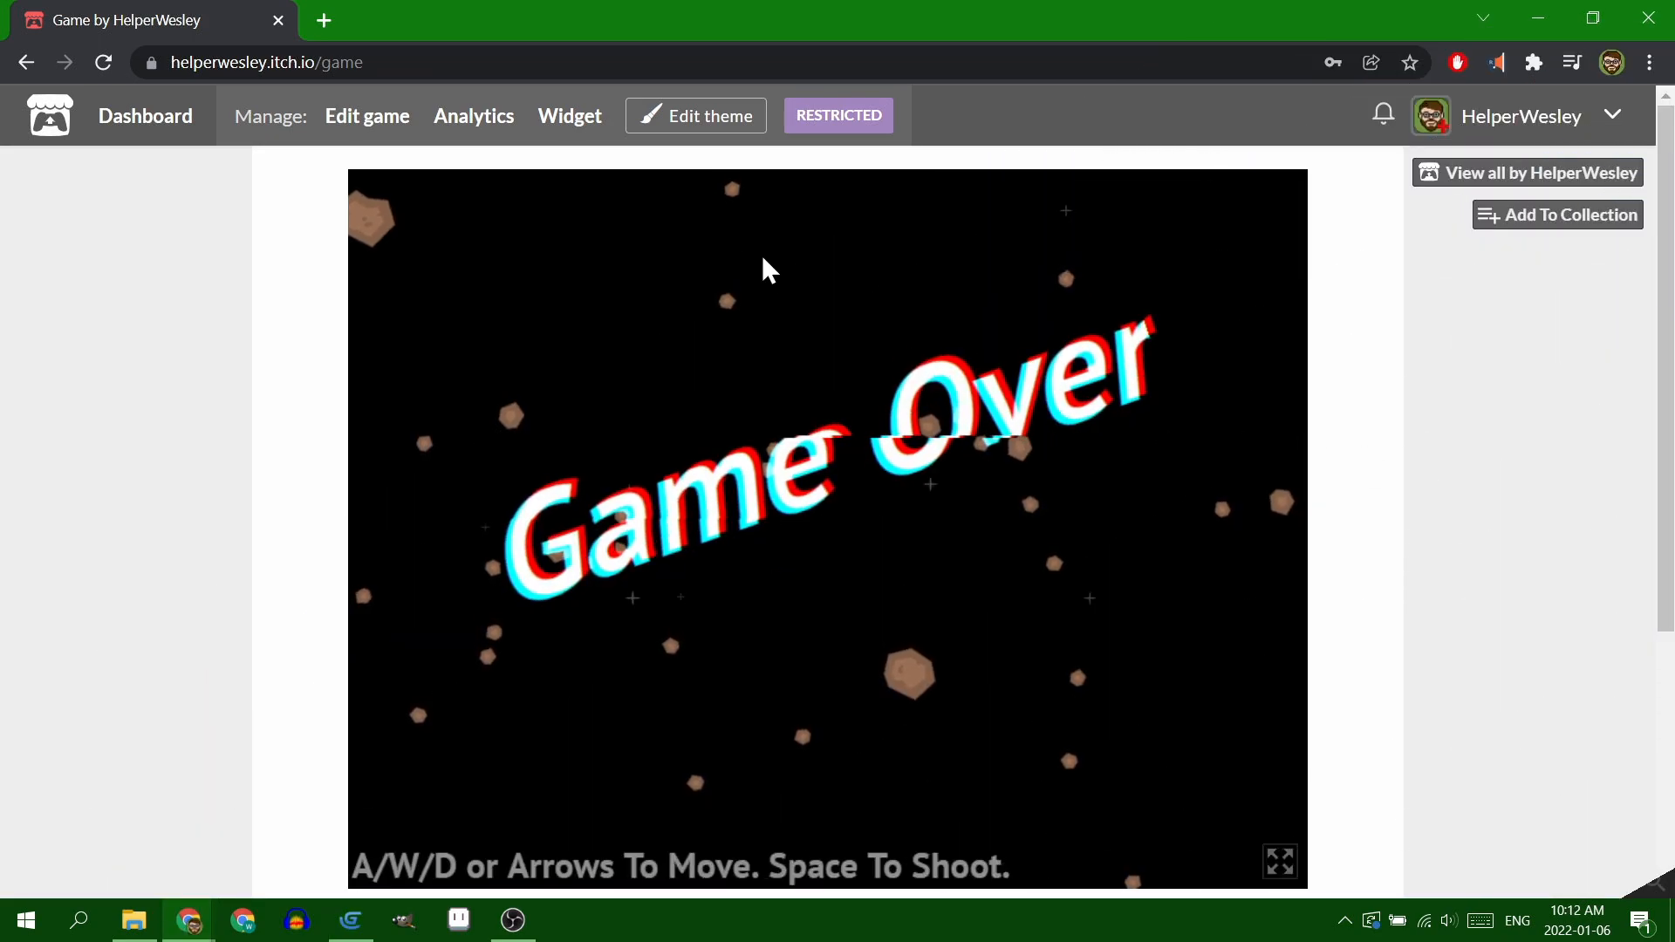
# - Back on itch.io, edit the project and set the PC installer game-windows.exe as an Executable for Windows
pyautogui.click(836, 131)
pyautogui.scroll(15, 1283, 541)
pyautogui.scroll(8, 1281, 536)
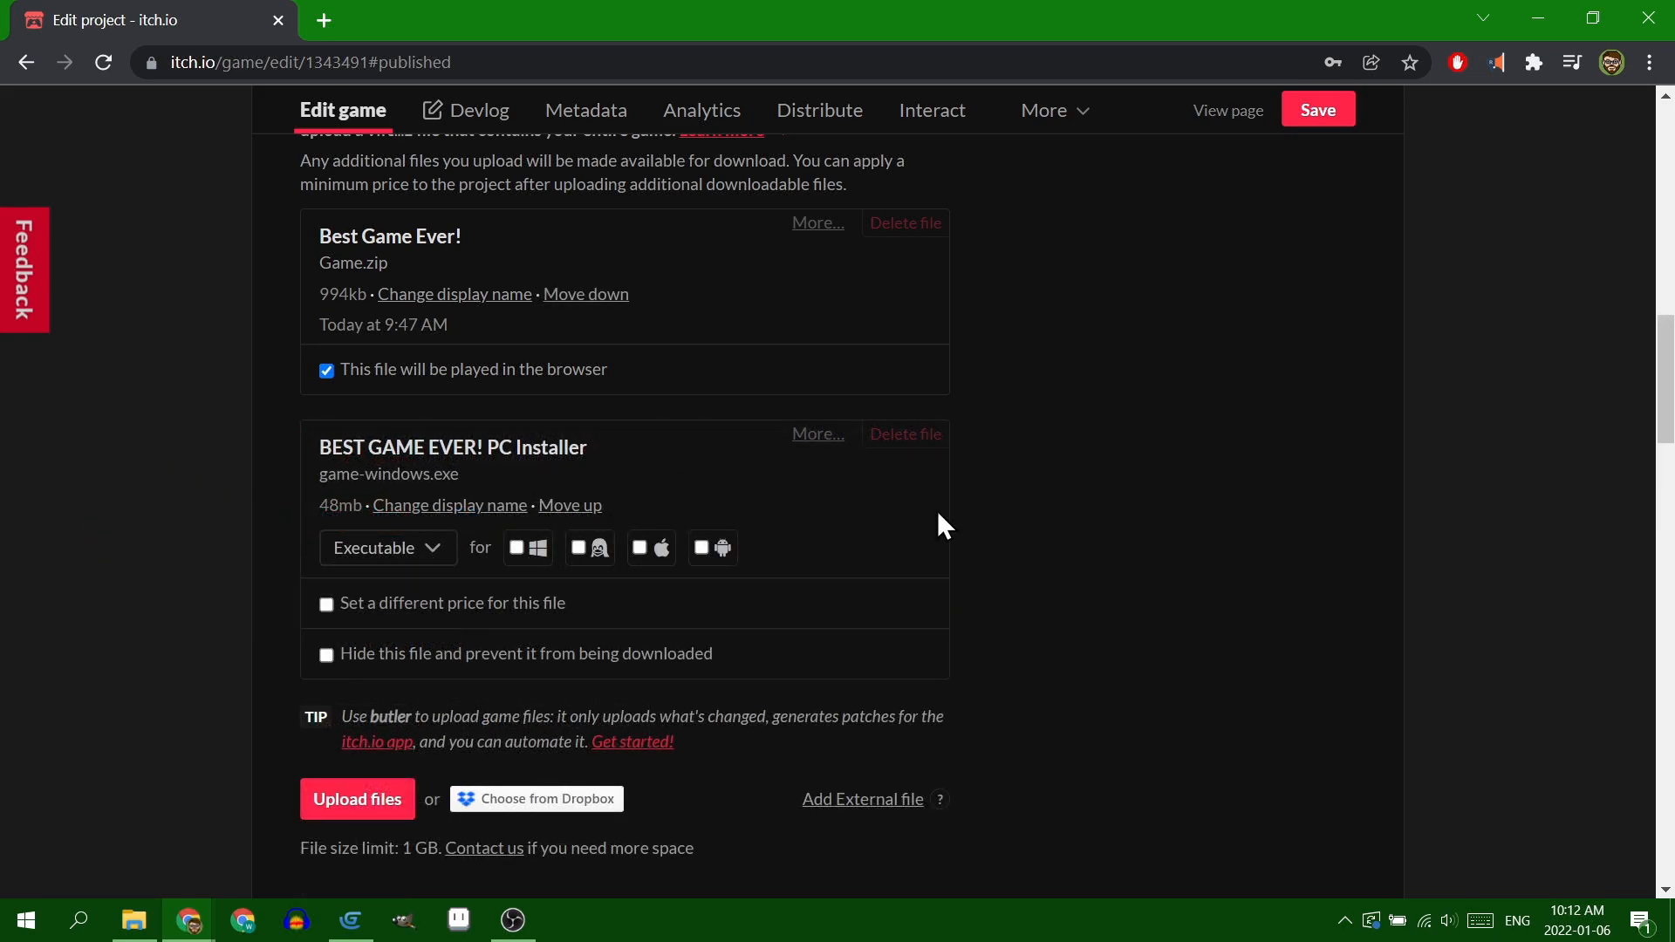
pyautogui.click(434, 550)
pyautogui.click(389, 570)
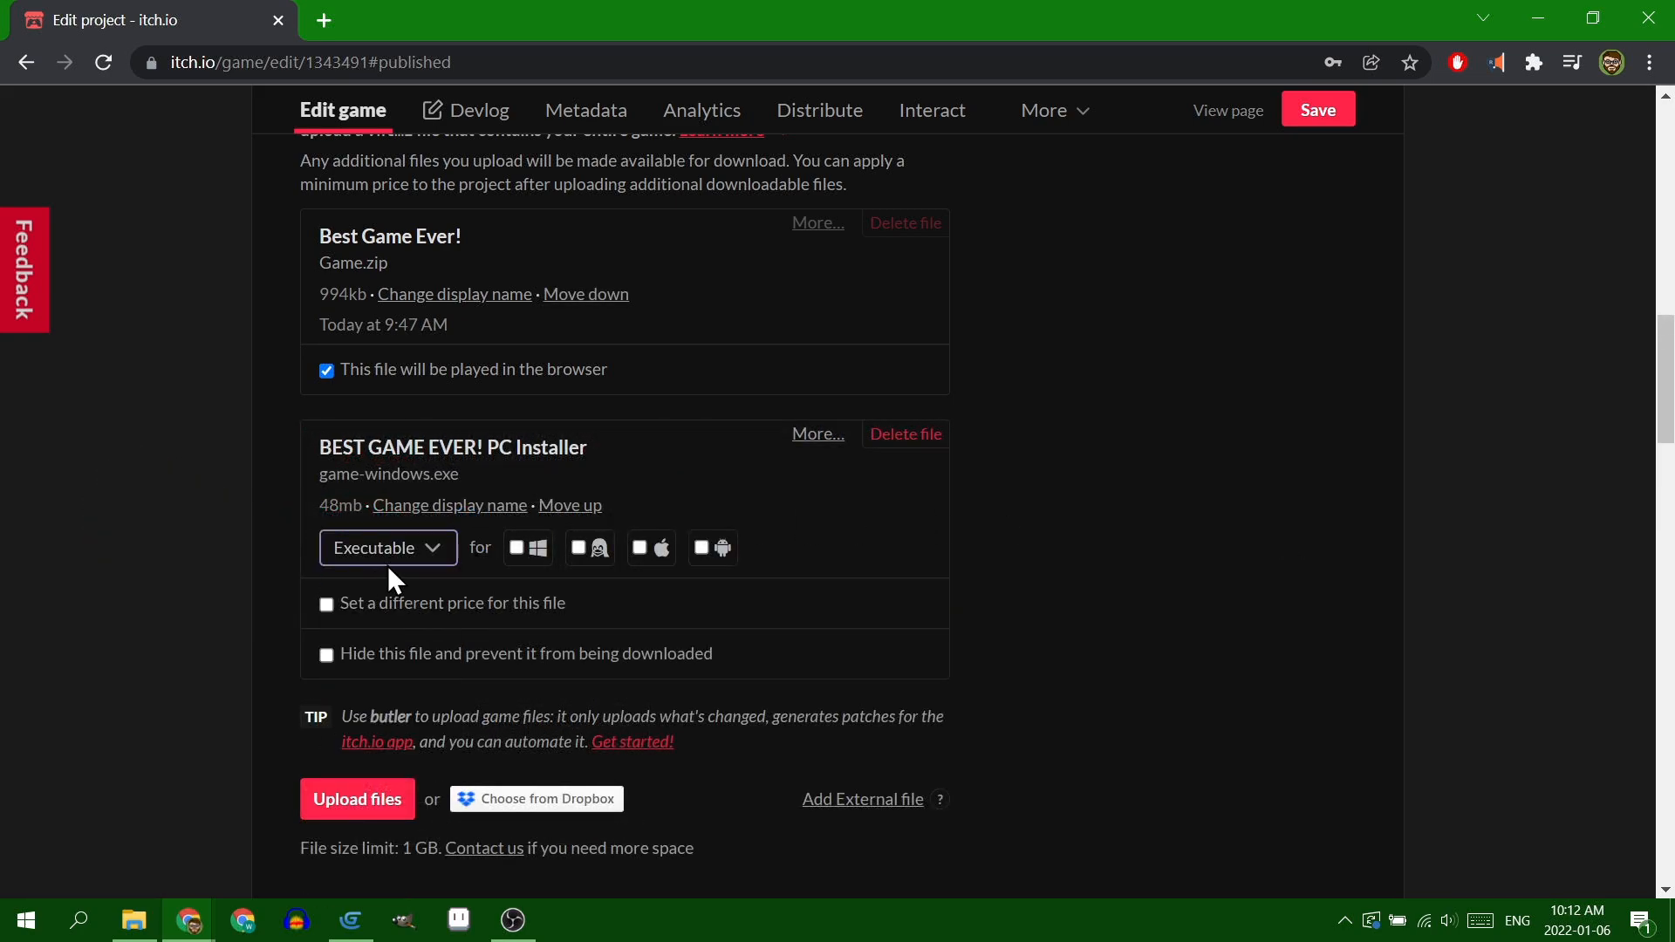
pyautogui.click(518, 548)
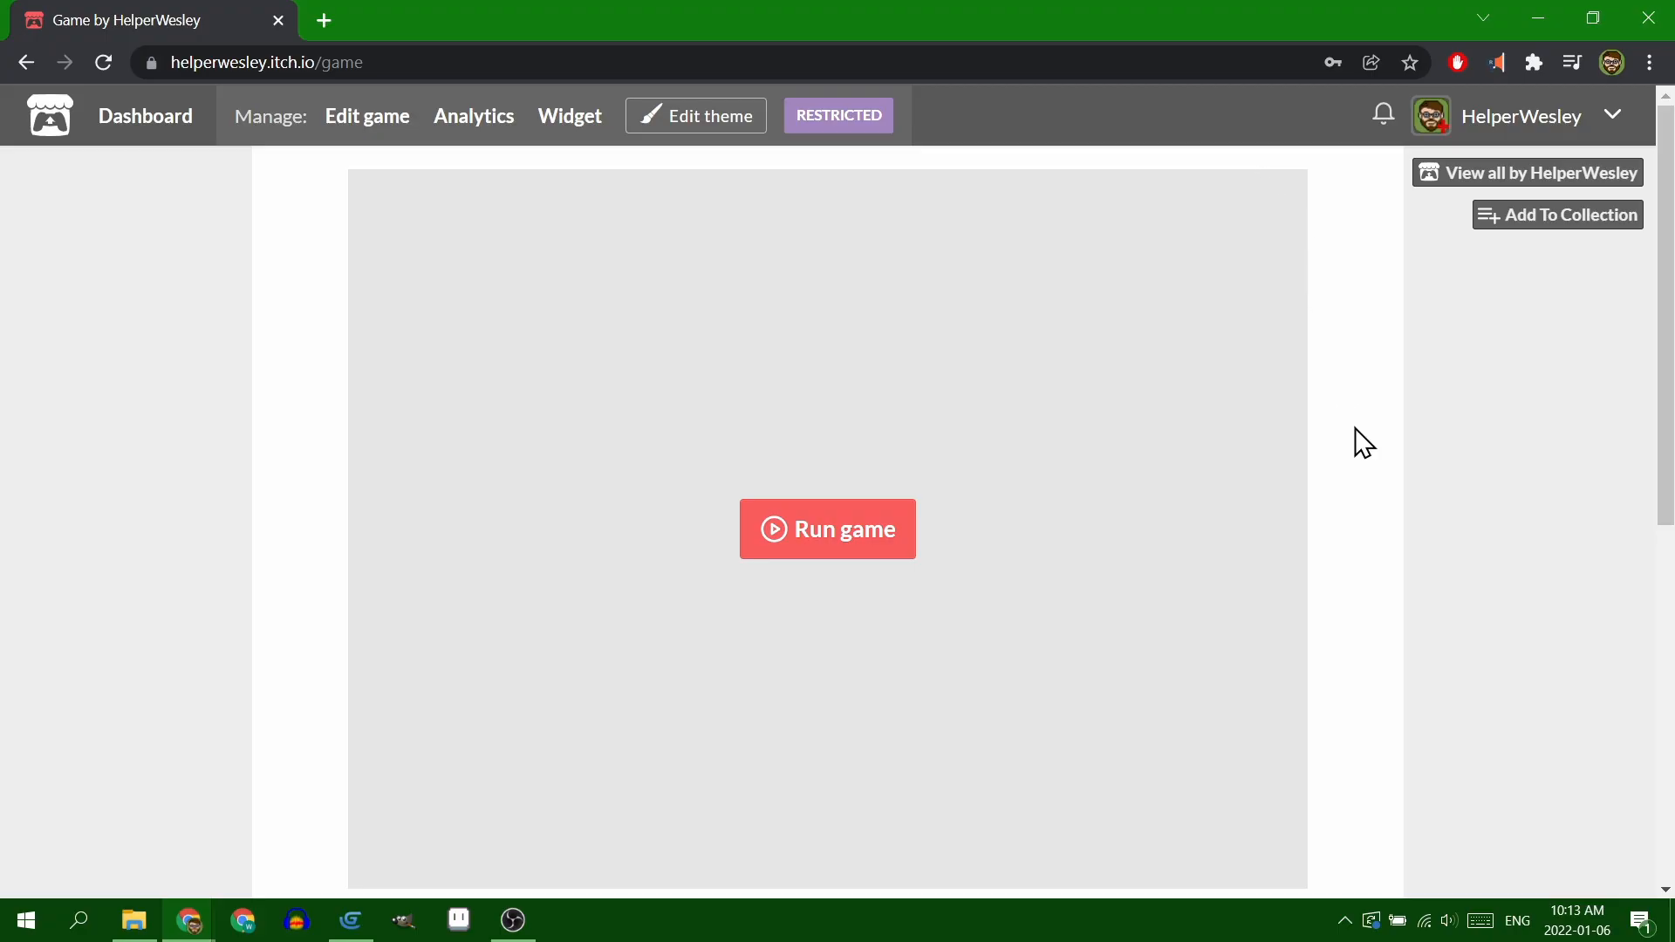
# - Check the download section of the project page, run the browser game and switch it to fullscreen
pyautogui.moveTo(1669, 222); pyautogui.dragTo(1607, 483)
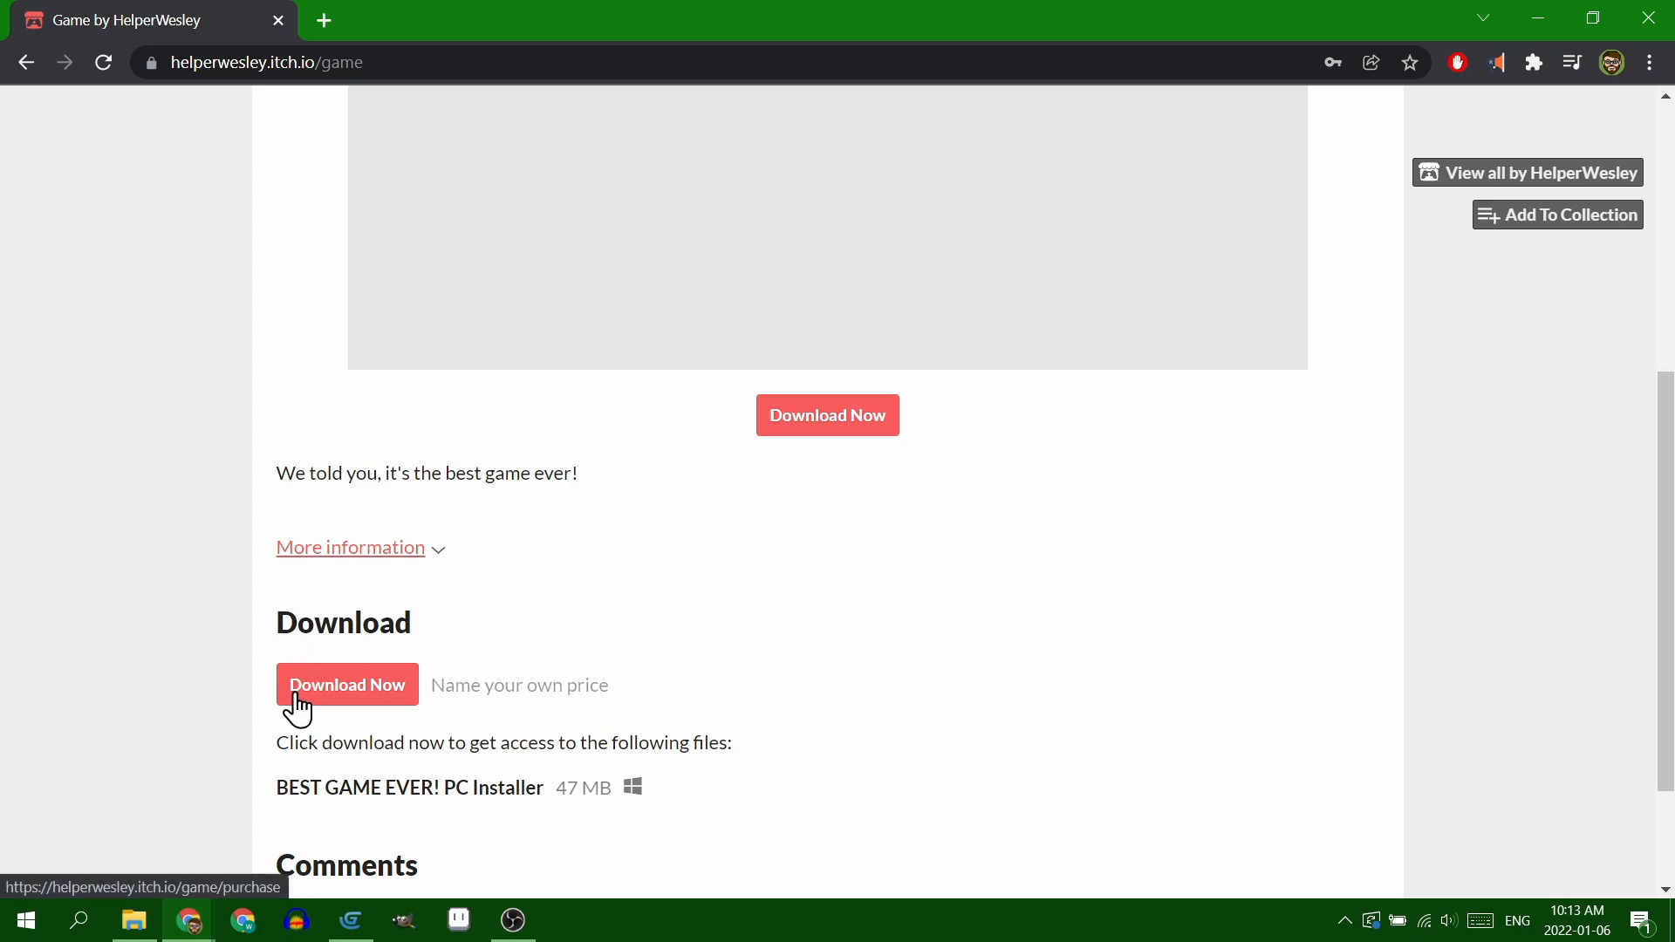
pyautogui.scroll(5, 733, 608)
pyautogui.click(815, 509)
pyautogui.press('a')
pyautogui.press('space')
pyautogui.click(1283, 873)
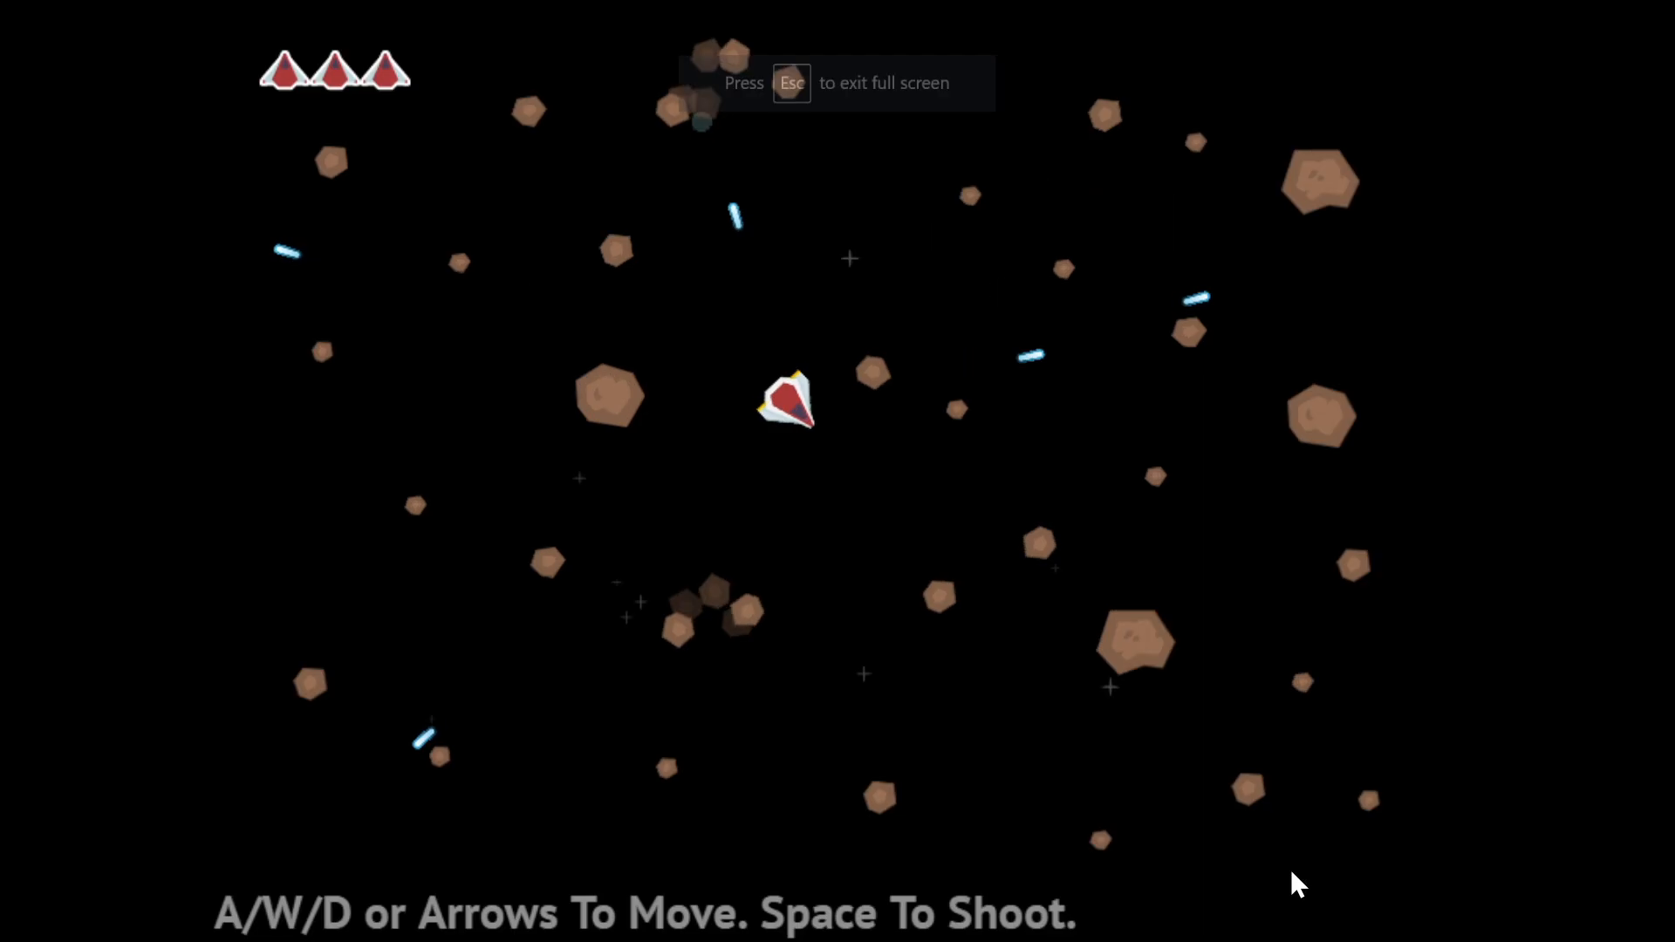
# - Play the game in fullscreen, turning and thrusting the ship while shooting at the asteroids
pyautogui.press('a')
pyautogui.press('w')
pyautogui.press('space')
pyautogui.press('space')
pyautogui.press('a')
pyautogui.press('w')
pyautogui.press('space')
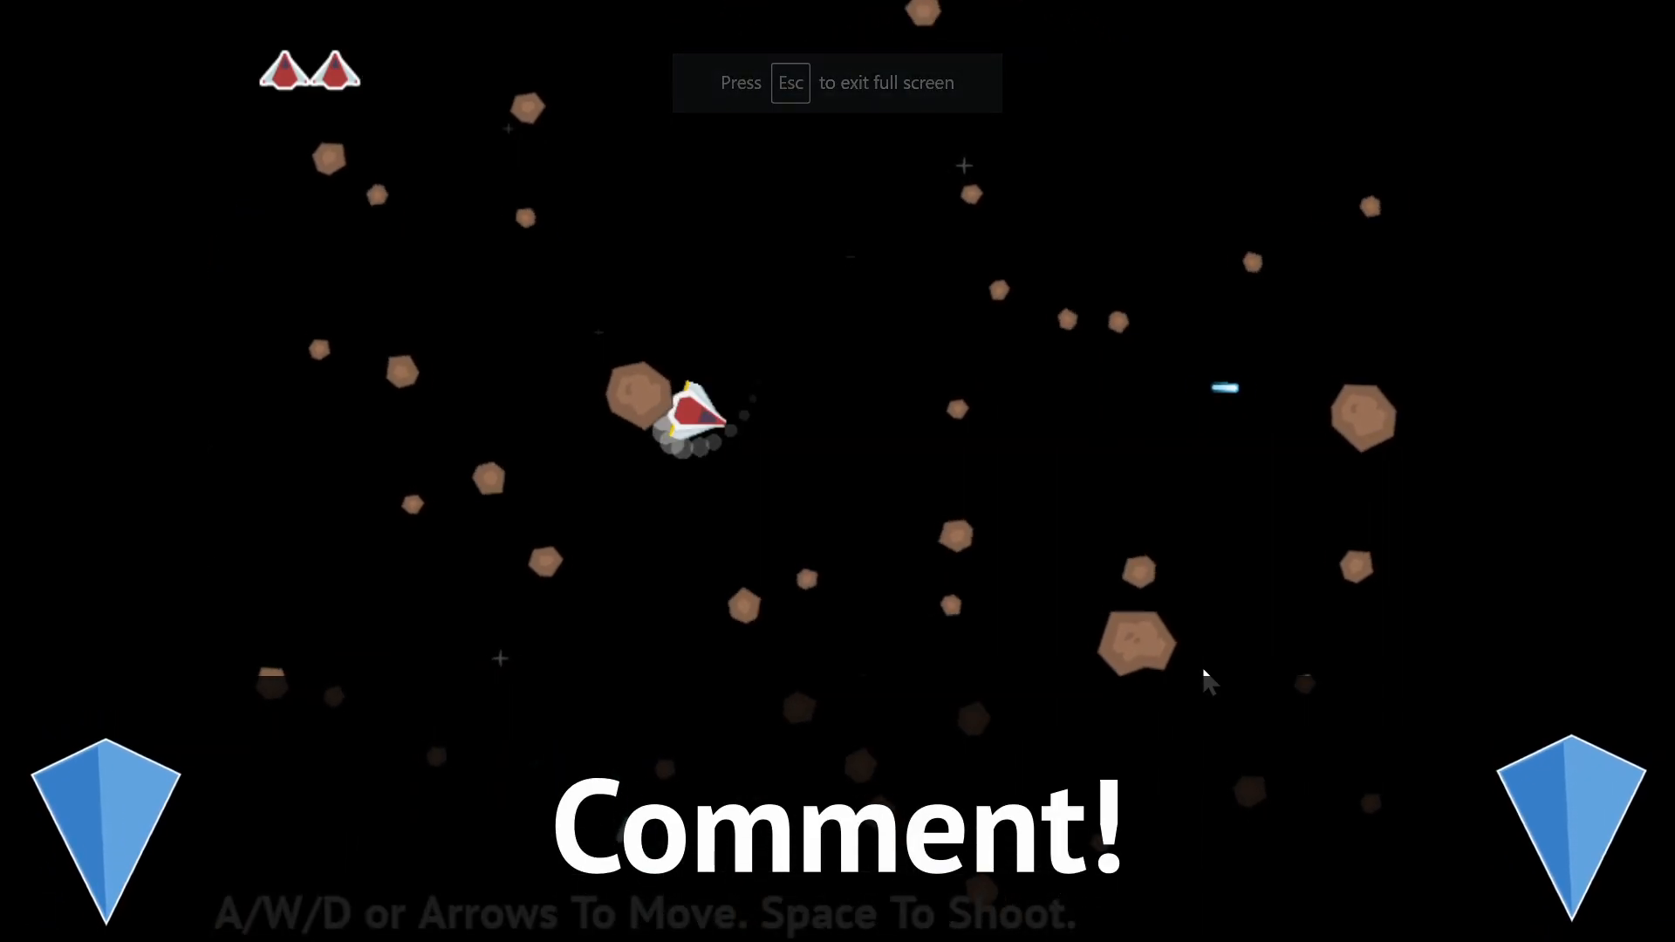
pyautogui.press('a')
pyautogui.press('w')
pyautogui.press('space')
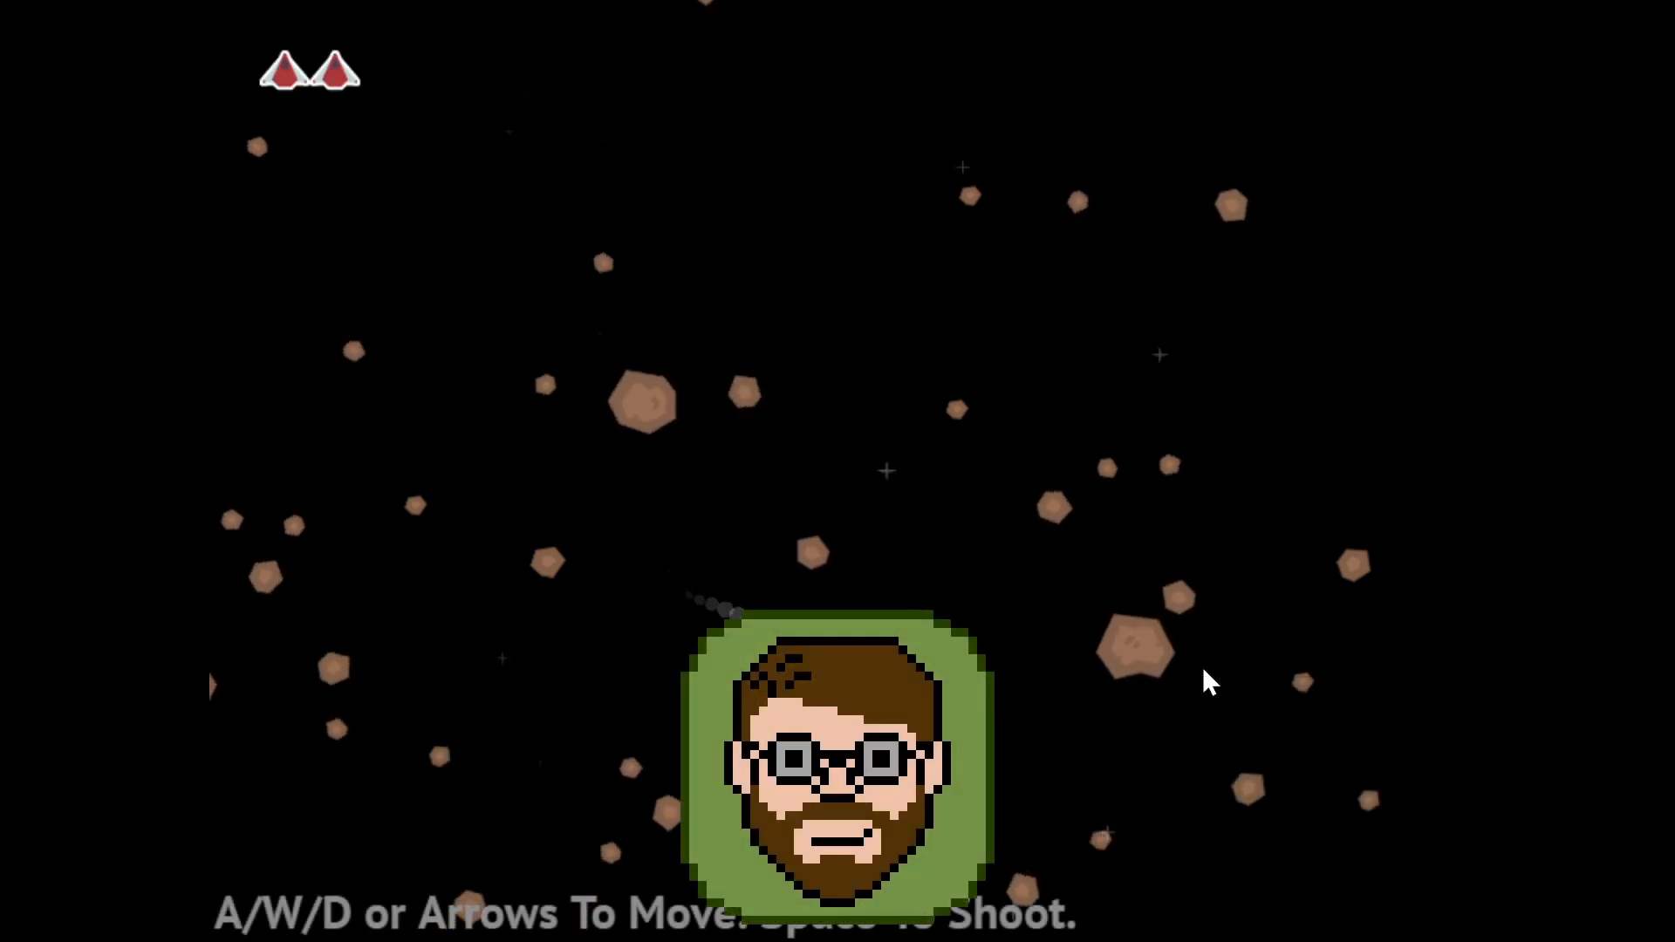